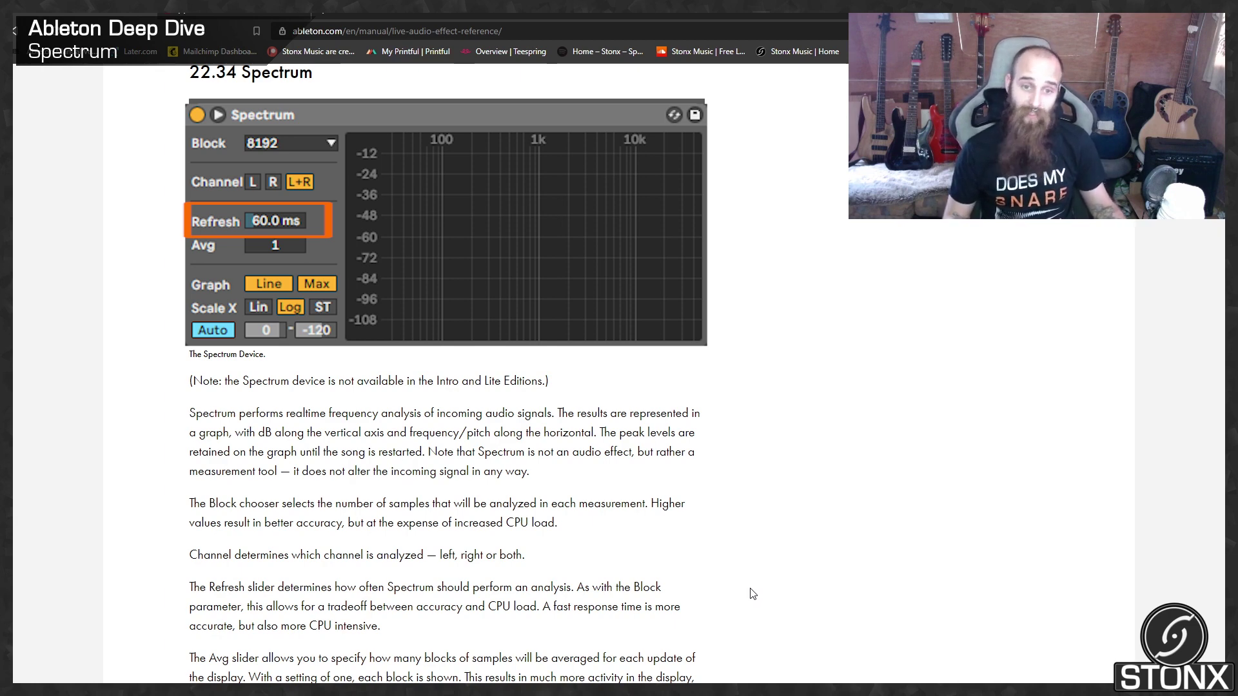
- Scroll the Spectrum manual page down to the Avg, Graph, Max and Scale X paragraphs
scroll(752, 593, "down", 2)
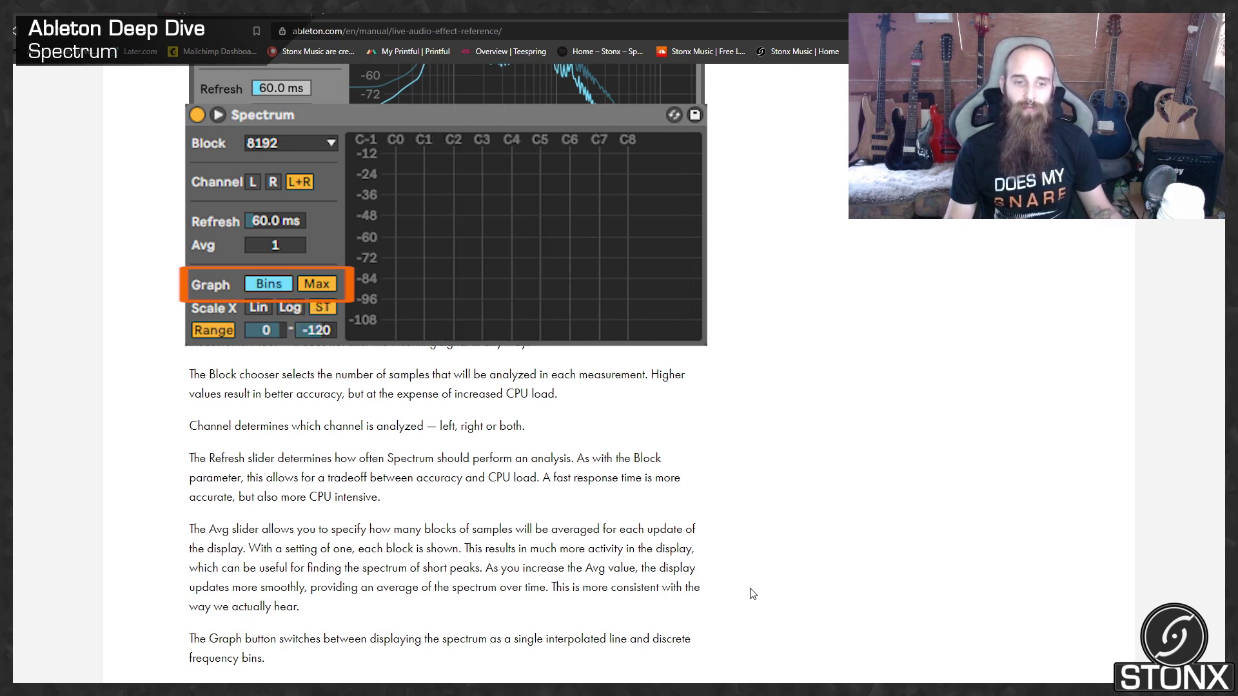
scroll(753, 593, "down", 2)
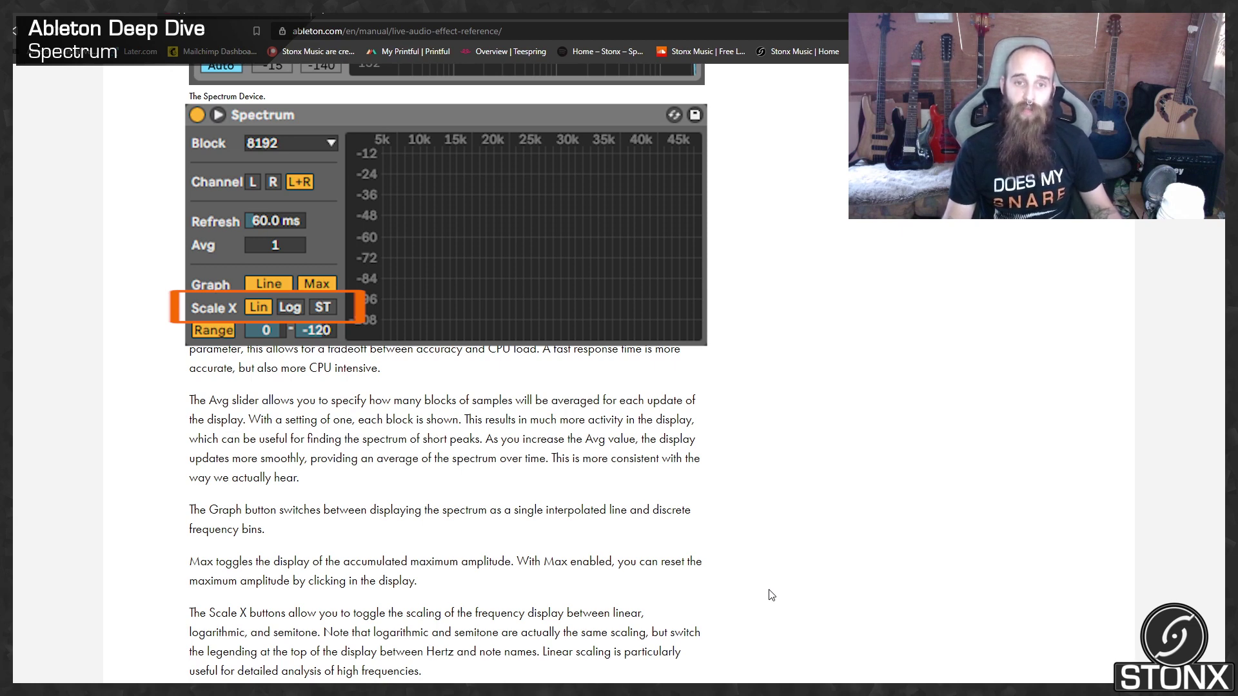
- Scroll further down the Spectrum manual page to the Range/Auto paragraph
scroll(772, 594, "down", 2)
scroll(771, 594, "down", 1)
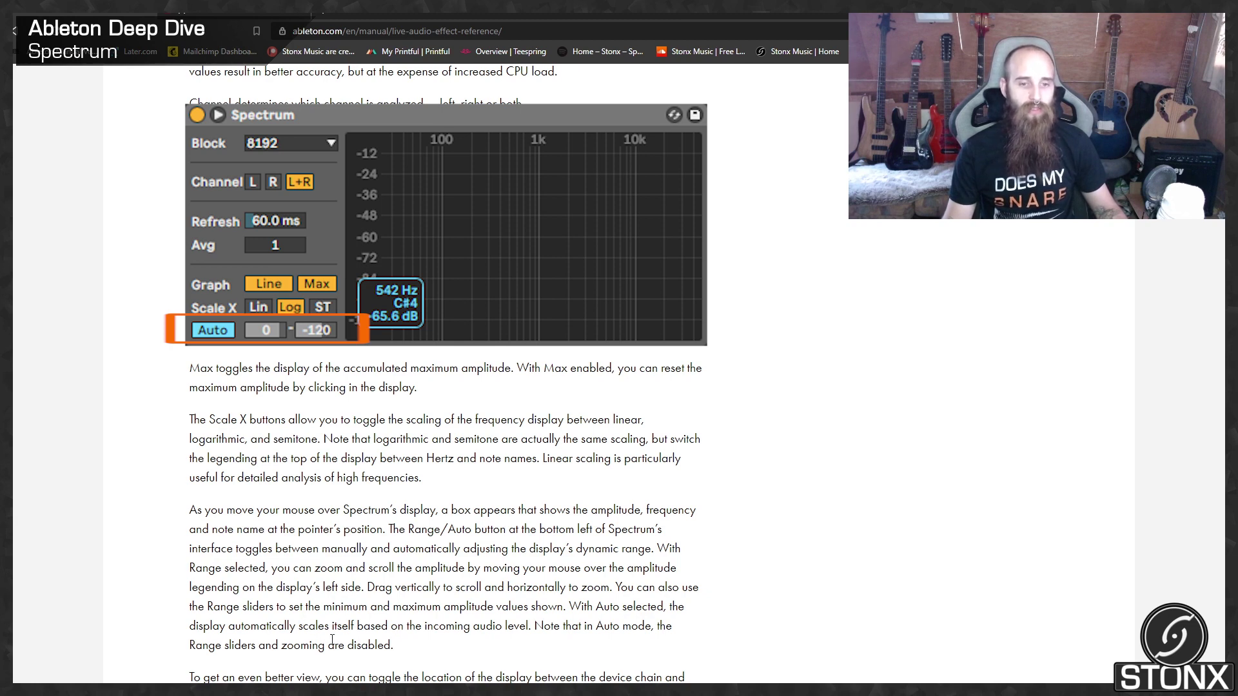
scroll(614, 609, "down", 1)
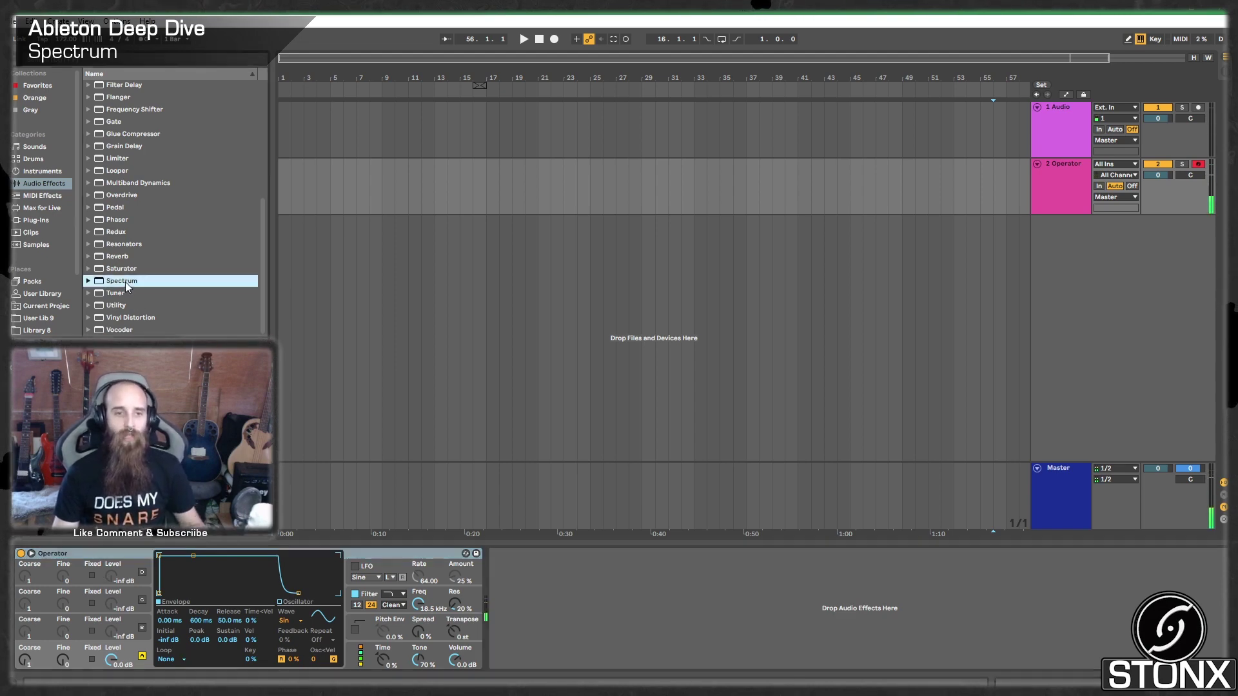
- Add Spectrum after Operator, expand its graph, and hide the browser
left_click_drag(125, 282, 535, 600)
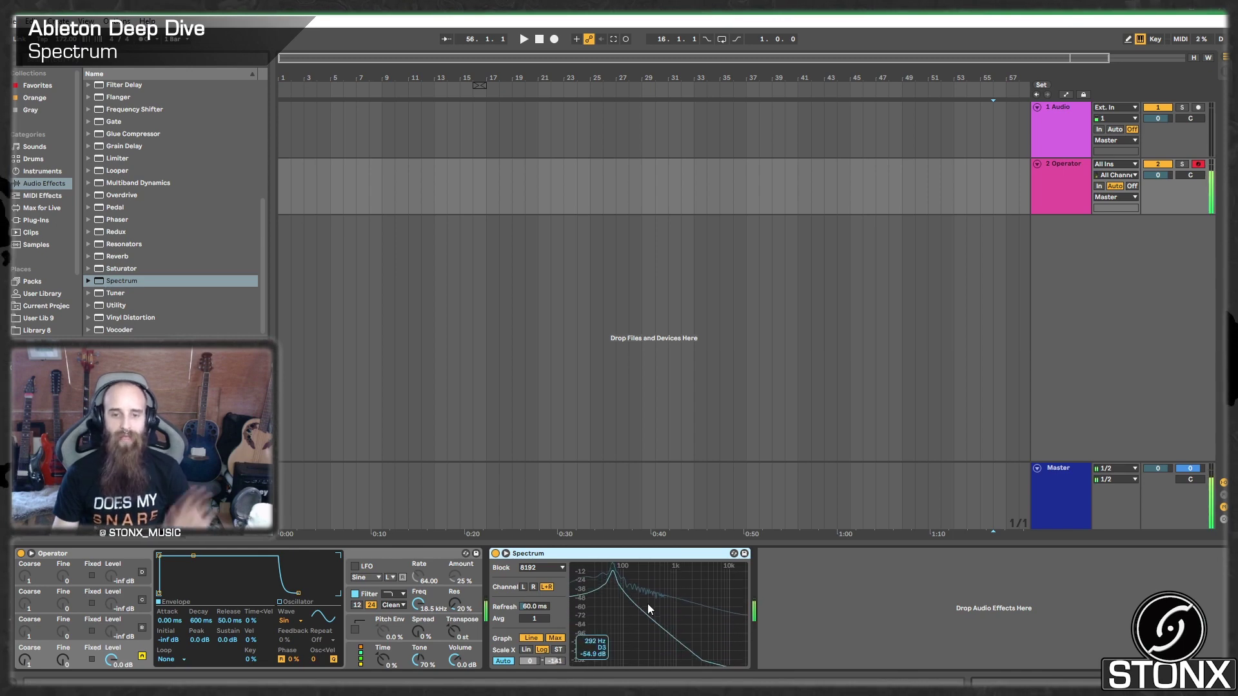
left_click(506, 554)
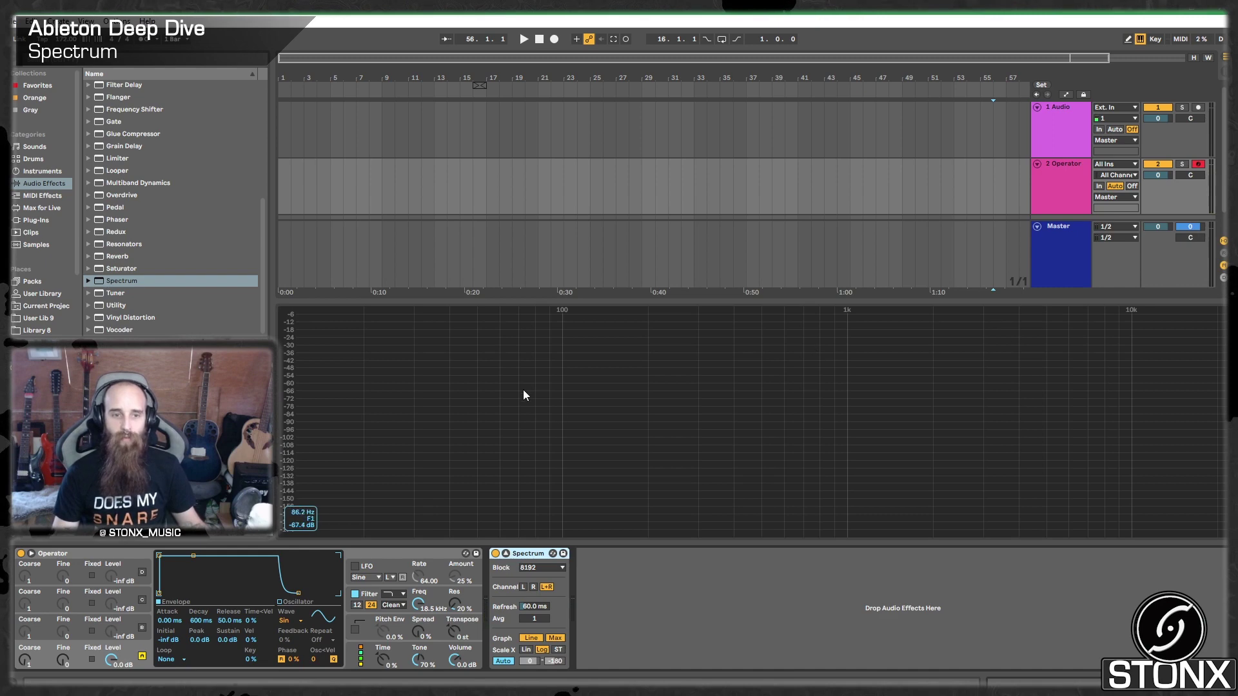
left_click(18, 64)
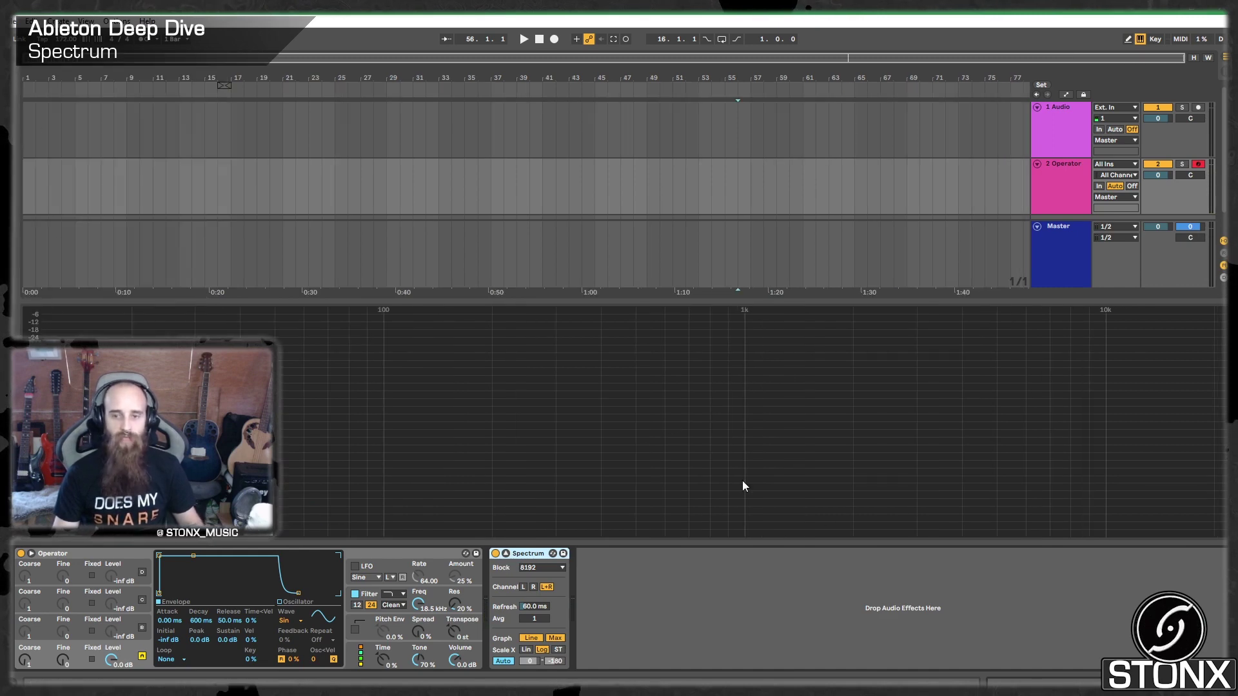
mouse_move(526, 673)
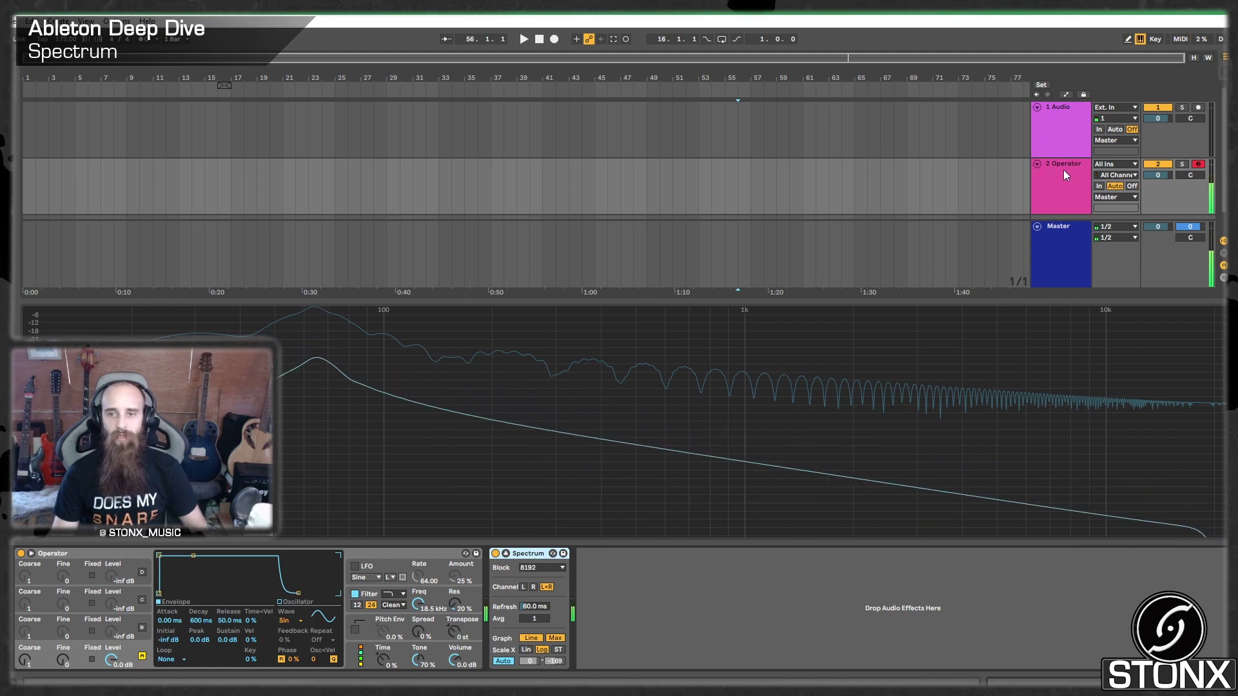
- Copy the Master track's SPAN analyser and paste it after Spectrum on the Operator track
scroll(1033, 178, "down", 1)
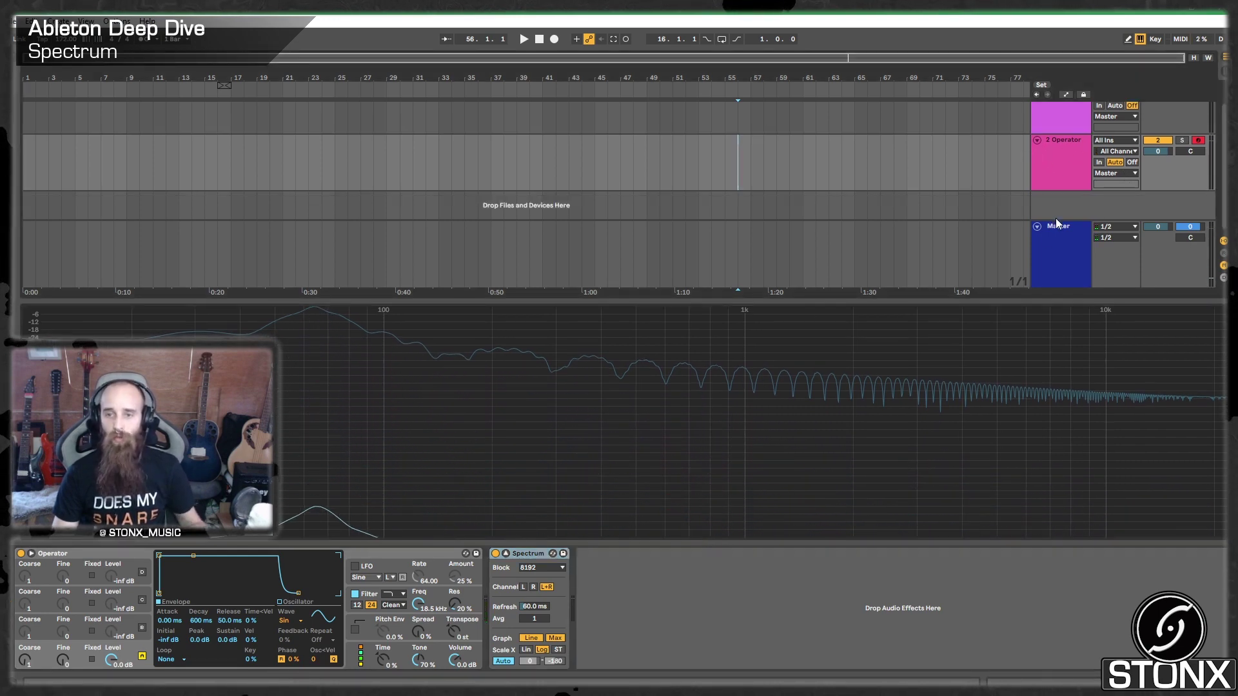
left_click(1056, 238)
left_click(248, 554)
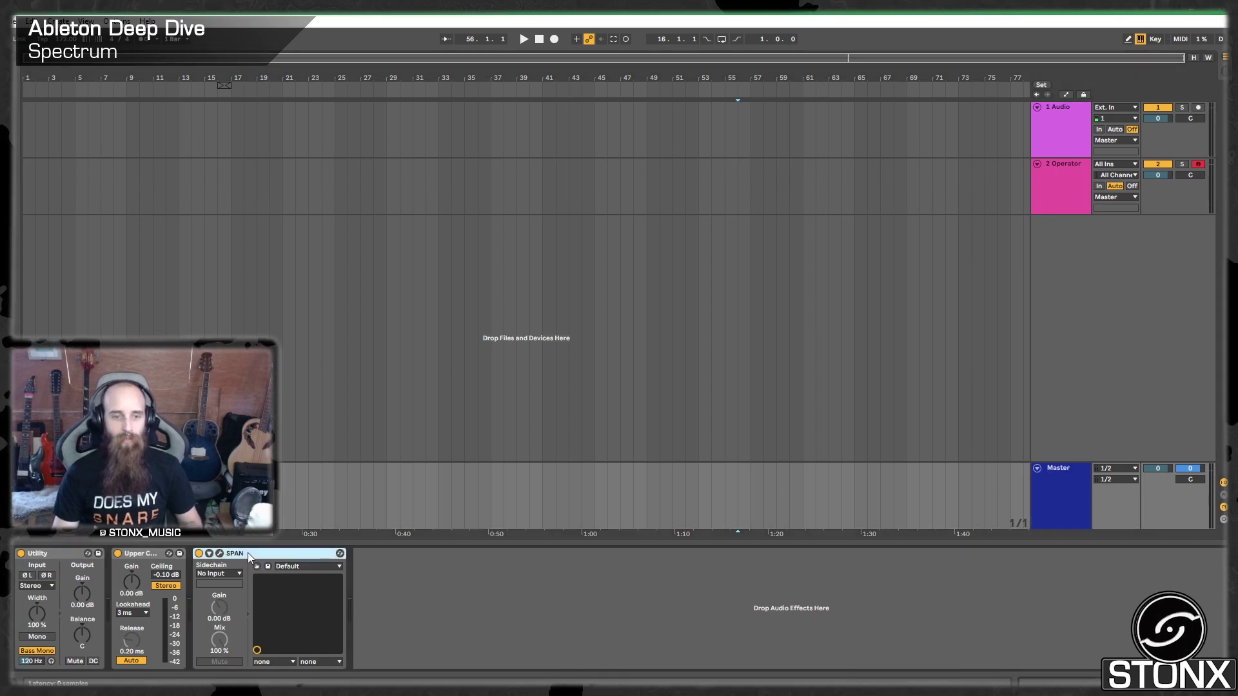
left_click(1076, 173)
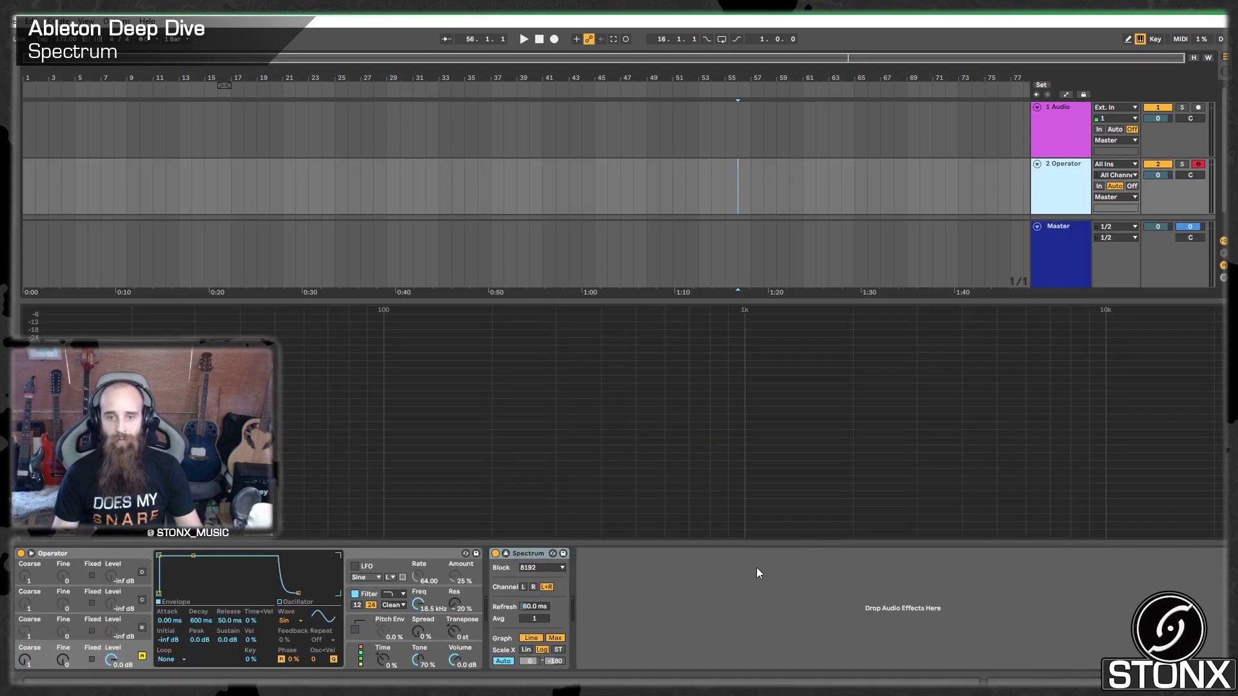
key("ctrl+v")
- Open the SPAN window, widen it to nearly full width, then close it
left_click(604, 553)
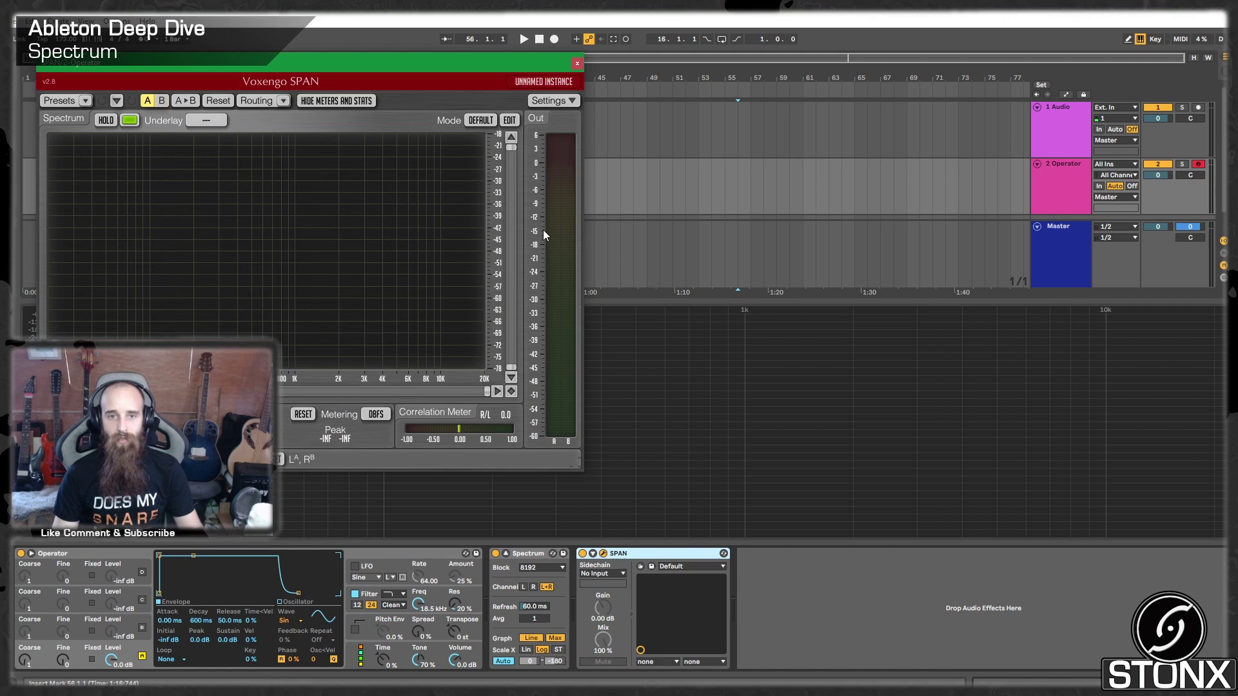
left_click_drag(581, 470, 1209, 459)
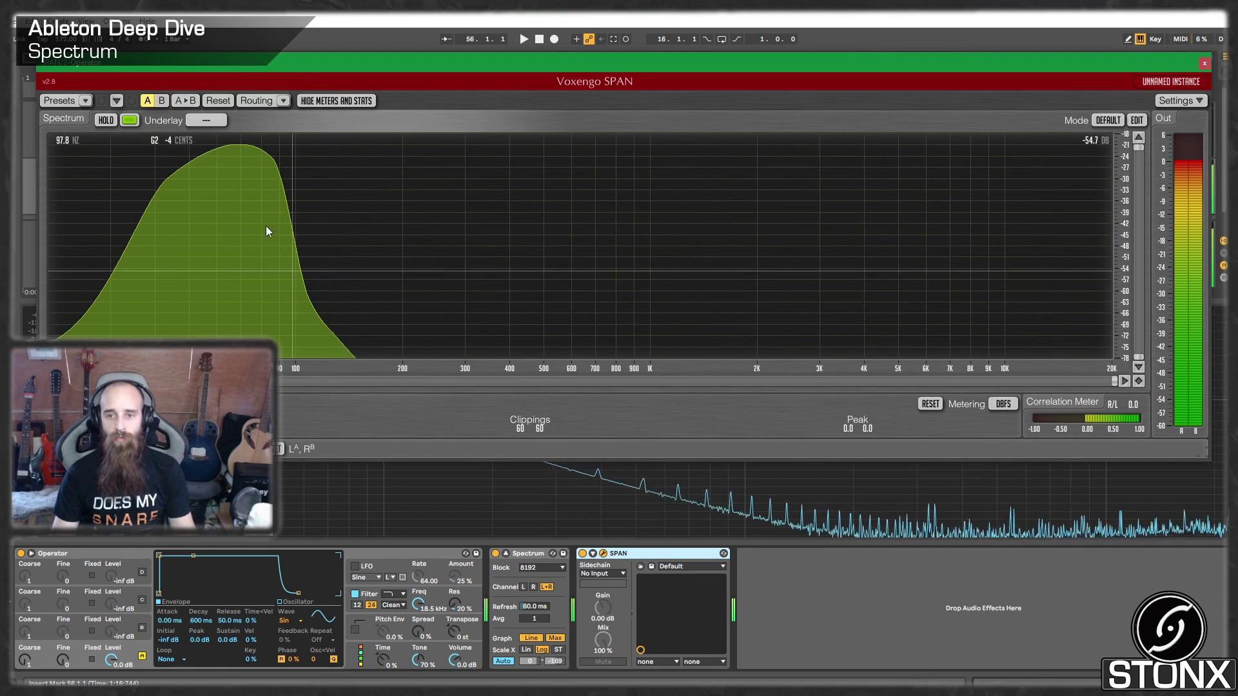
key("ctrl+alt+p")
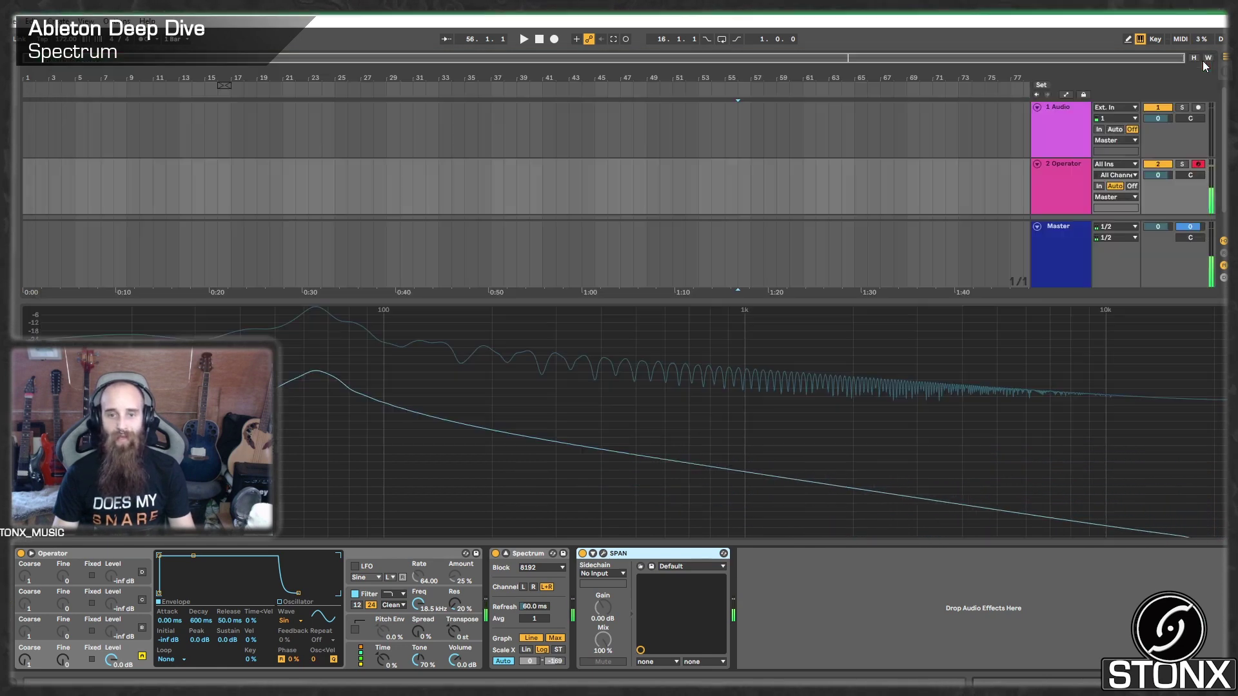
- Switch Spectrum to a manual amplitude range and briefly reopen the SPAN window
left_click(503, 663)
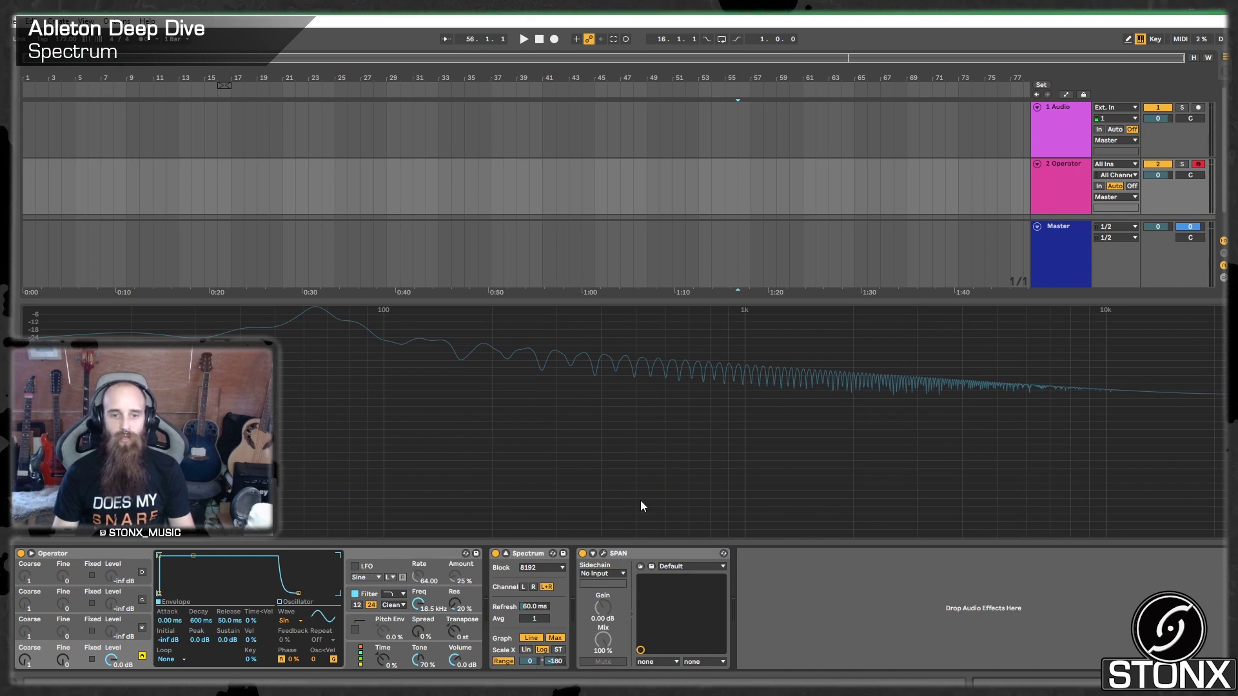
key("ctrl+alt+p")
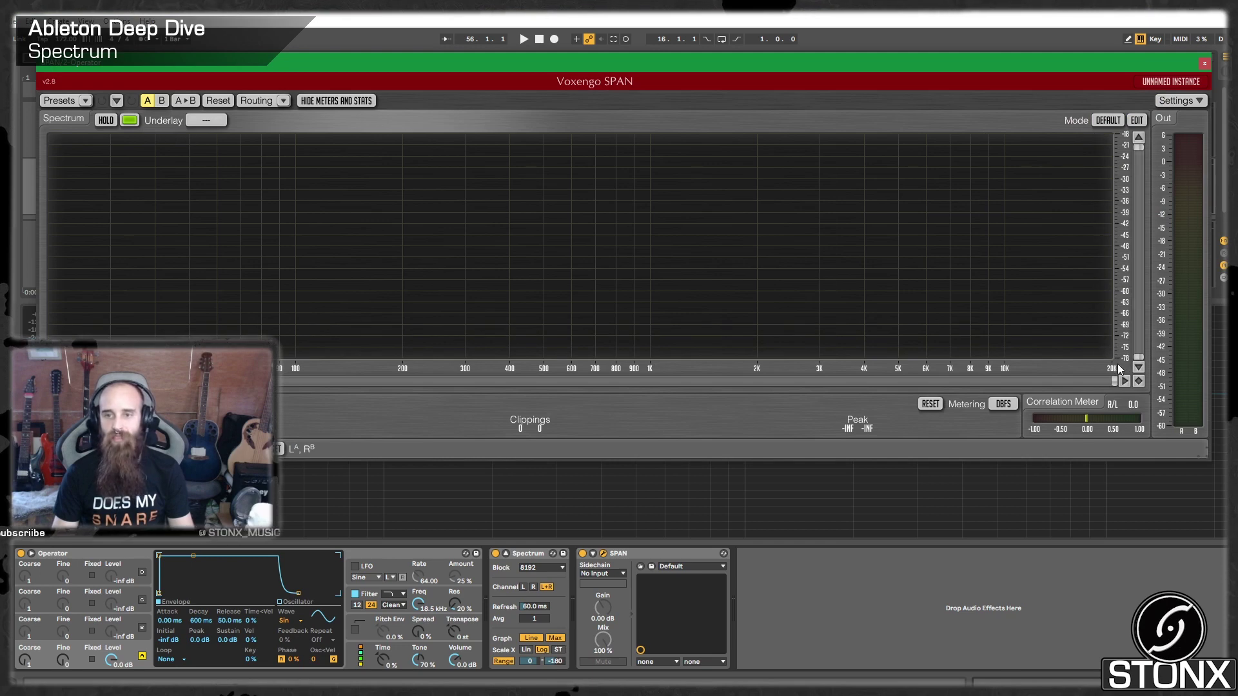
left_click(1203, 65)
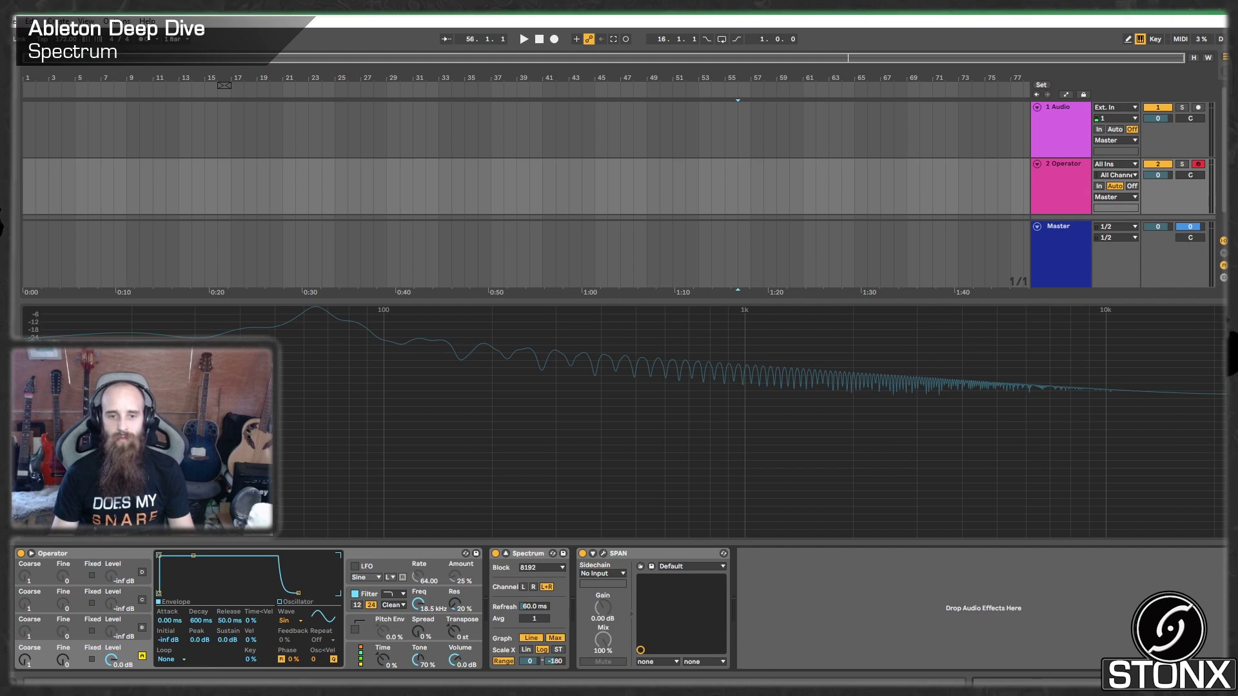
- Start playback and set Spectrum's range top to 40, then down to 10
key("a")
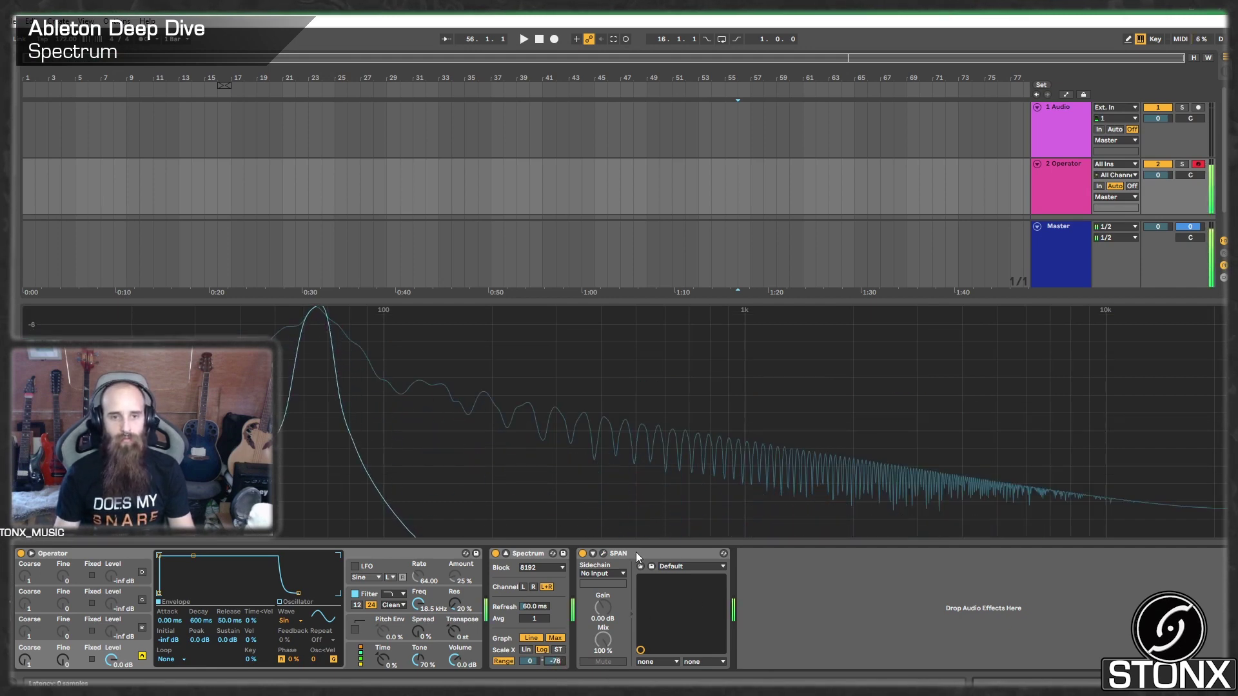
left_click_drag(530, 661, 529, 634)
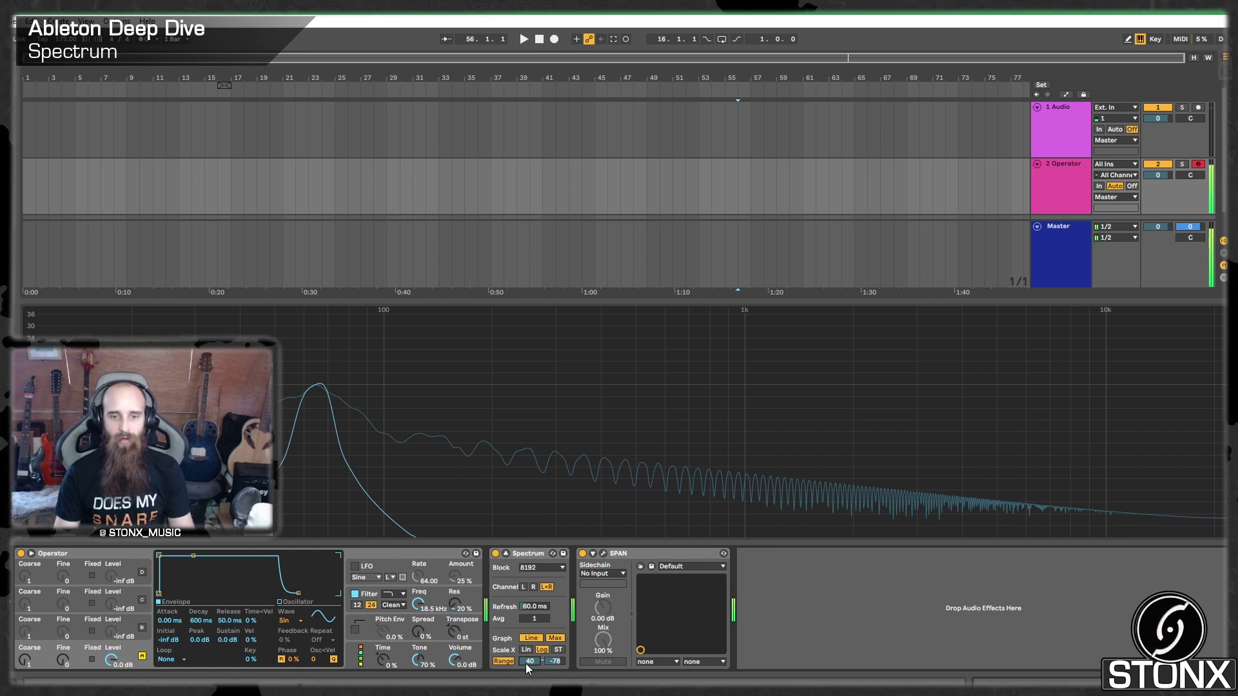
left_click_drag(532, 664, 533, 683)
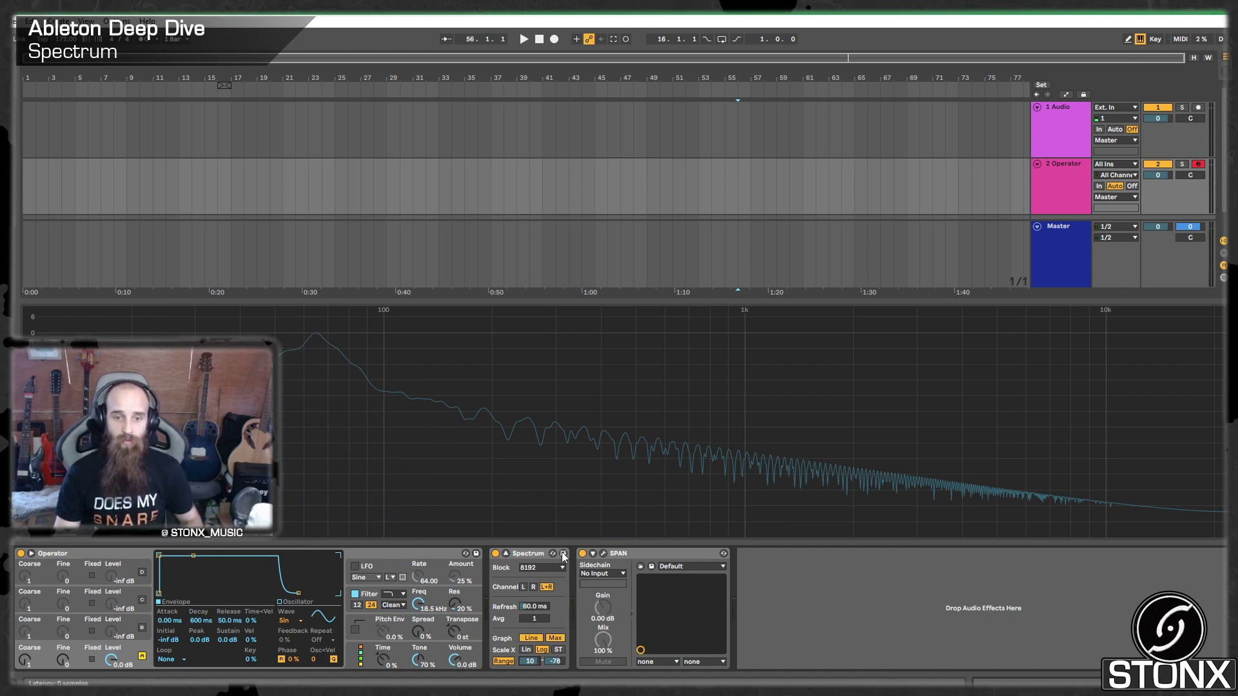
left_click(548, 568)
left_click(541, 578)
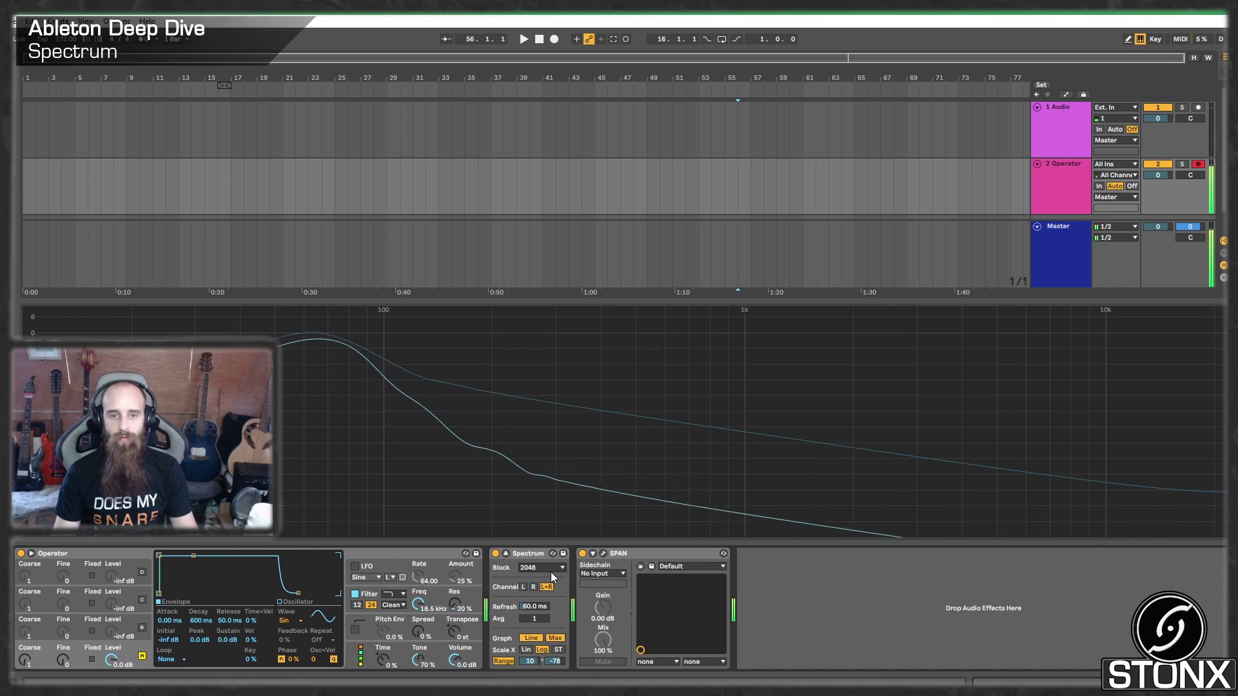
left_click(551, 570)
left_click(533, 605)
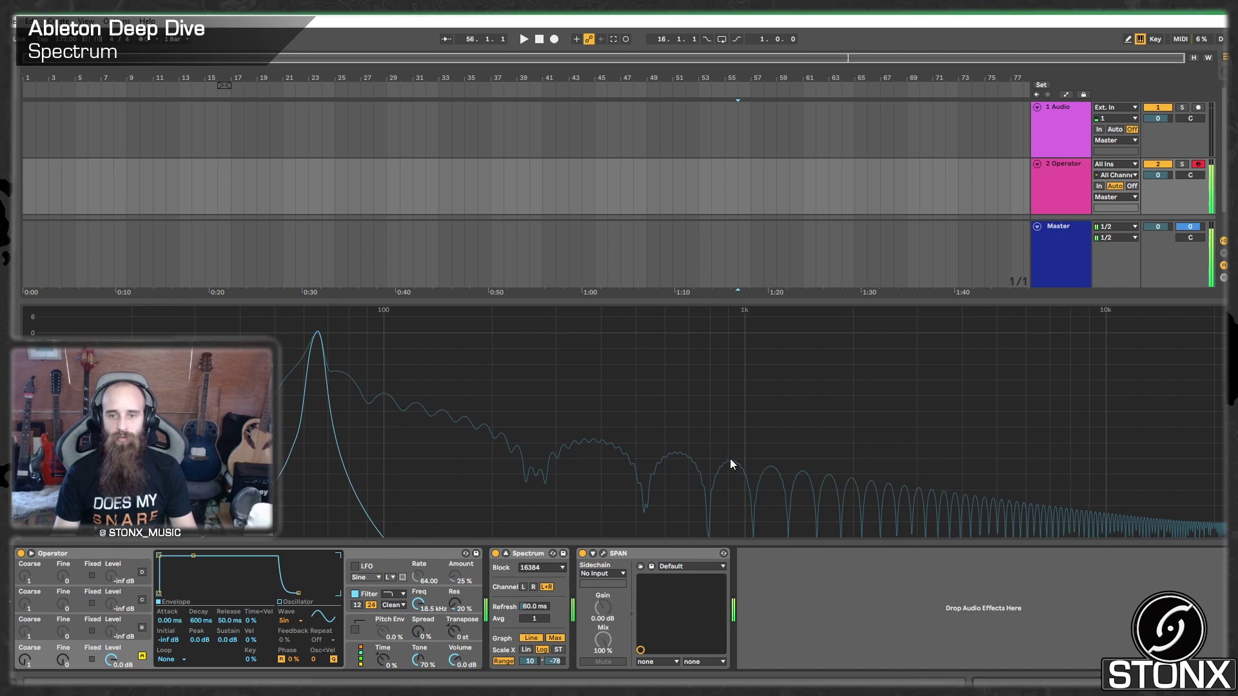
left_click(604, 553)
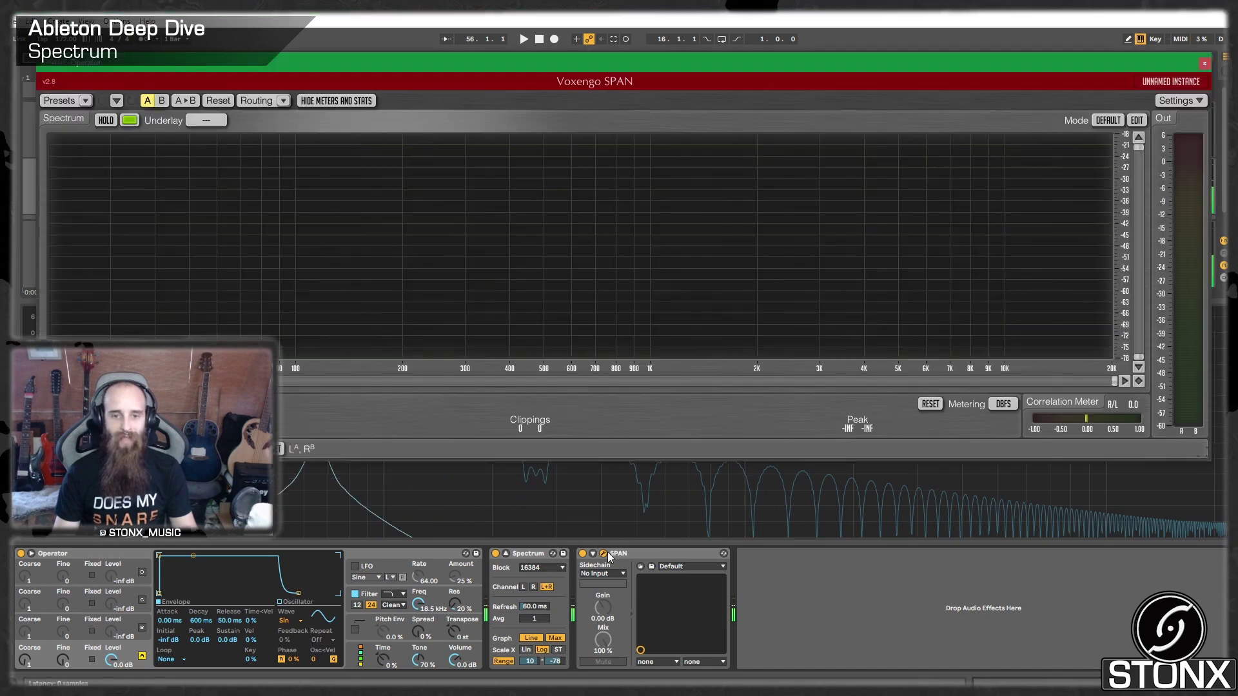
left_click(1135, 120)
left_click(740, 195)
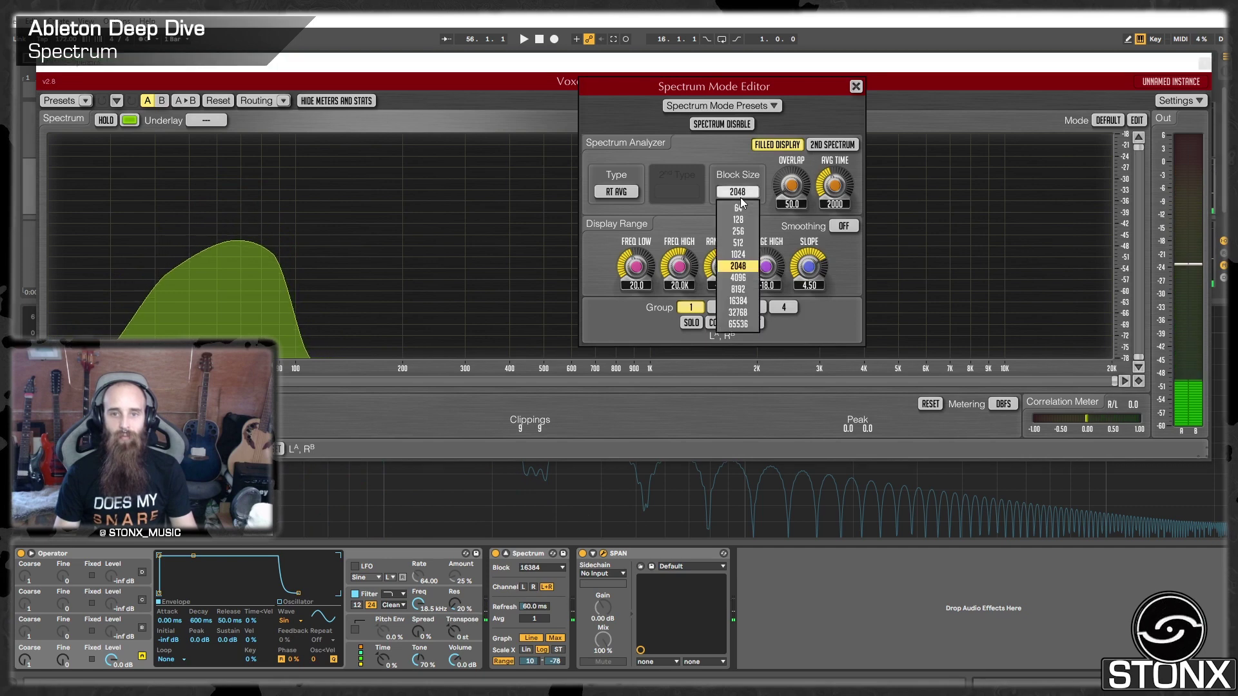
left_click(742, 287)
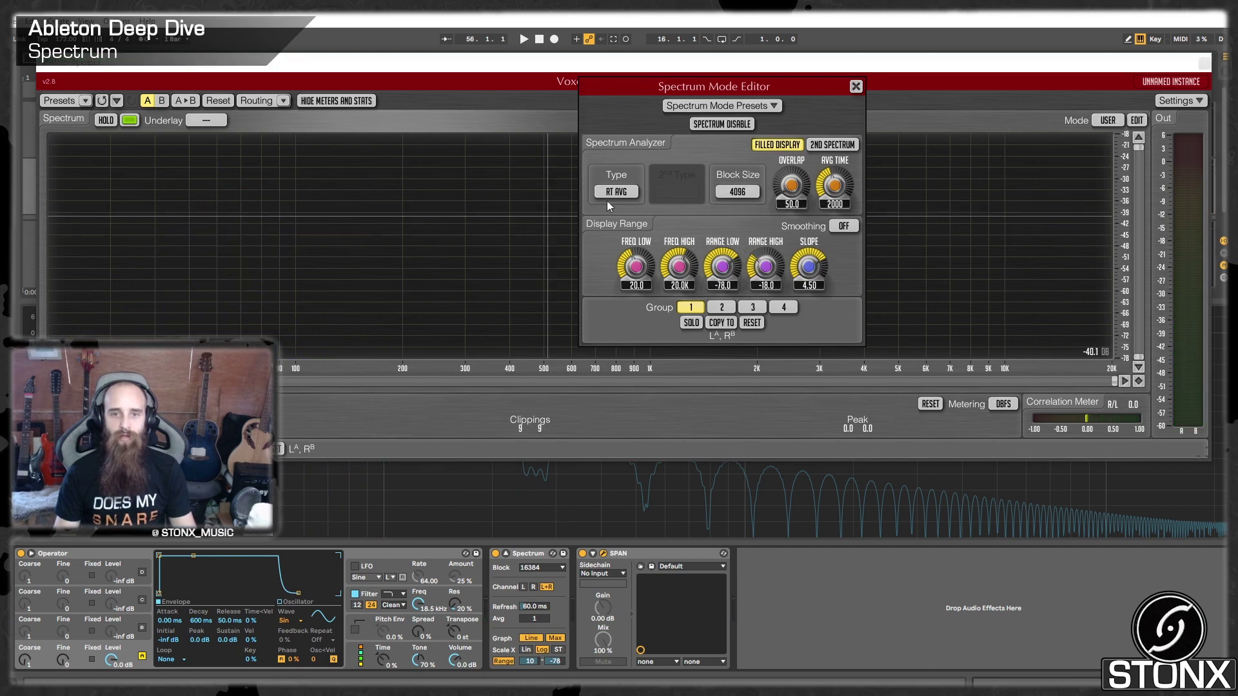
left_click(856, 86)
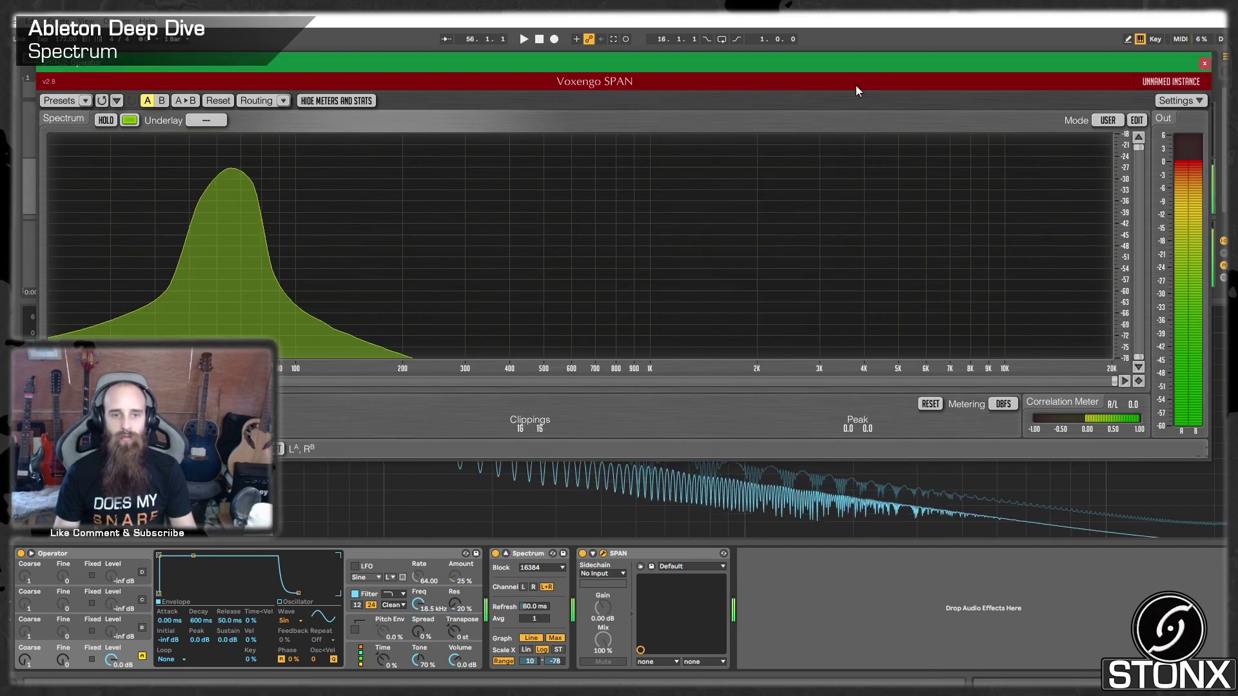
left_click(1204, 63)
left_click(533, 568)
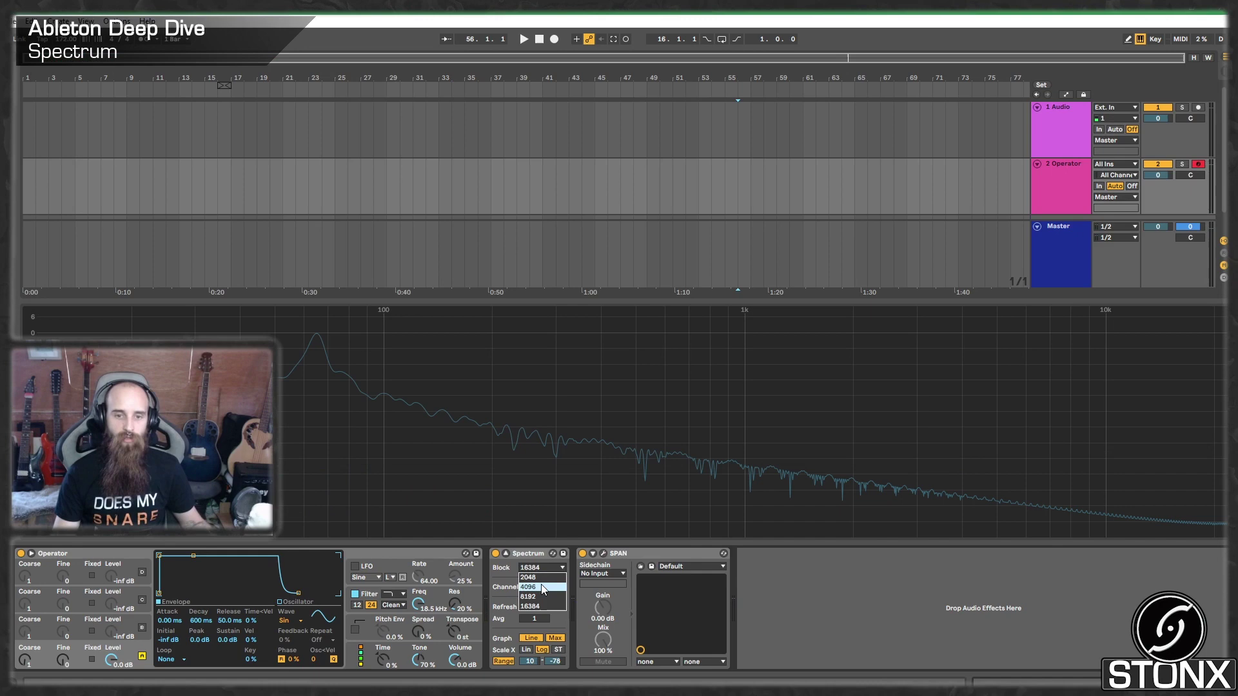
left_click(540, 586)
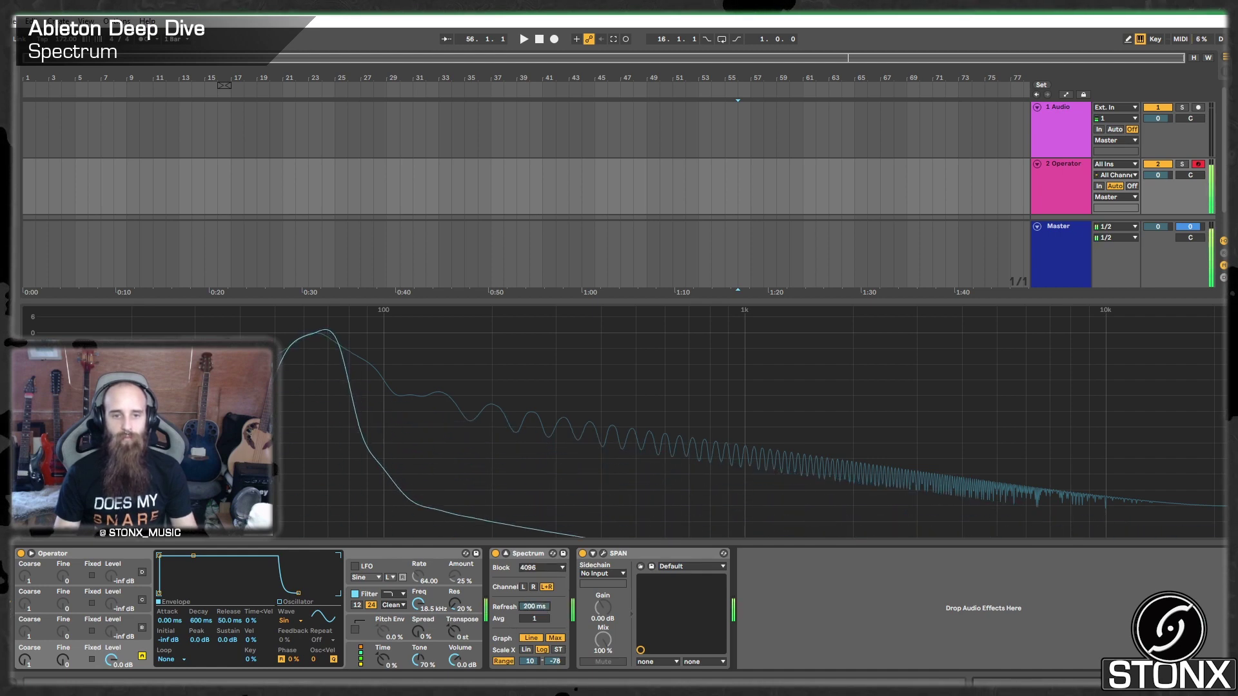
left_click_drag(533, 606, 534, 629)
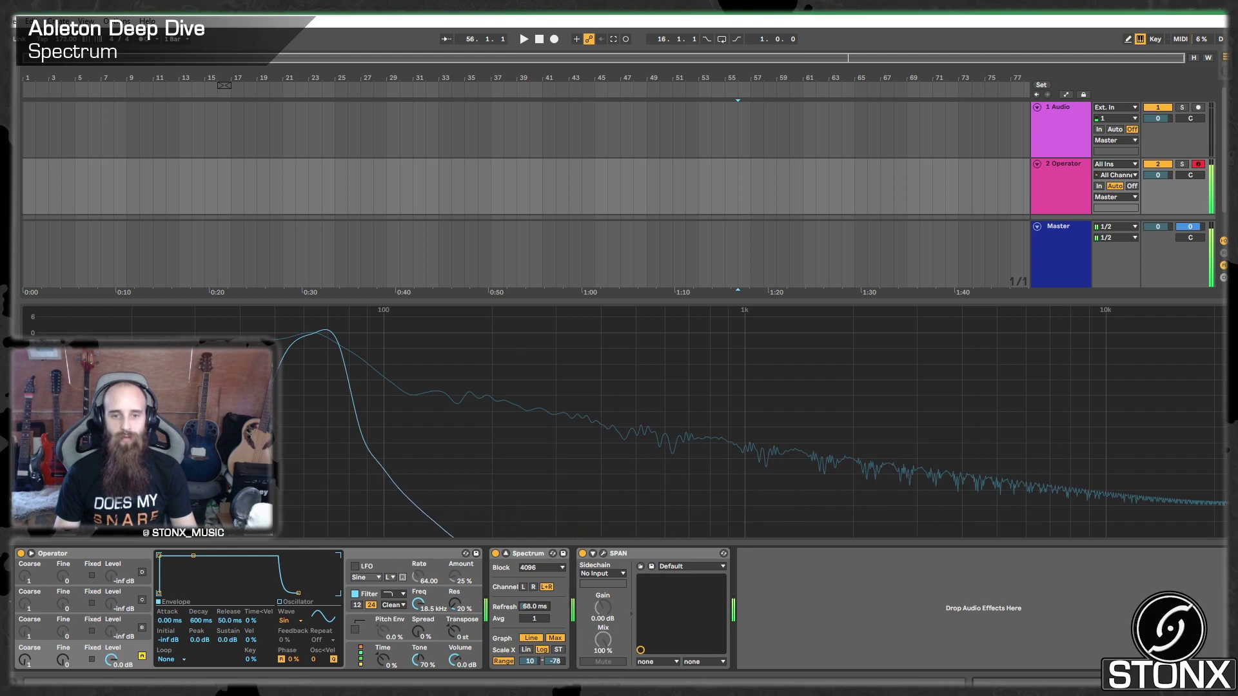
left_click_drag(534, 606, 540, 609)
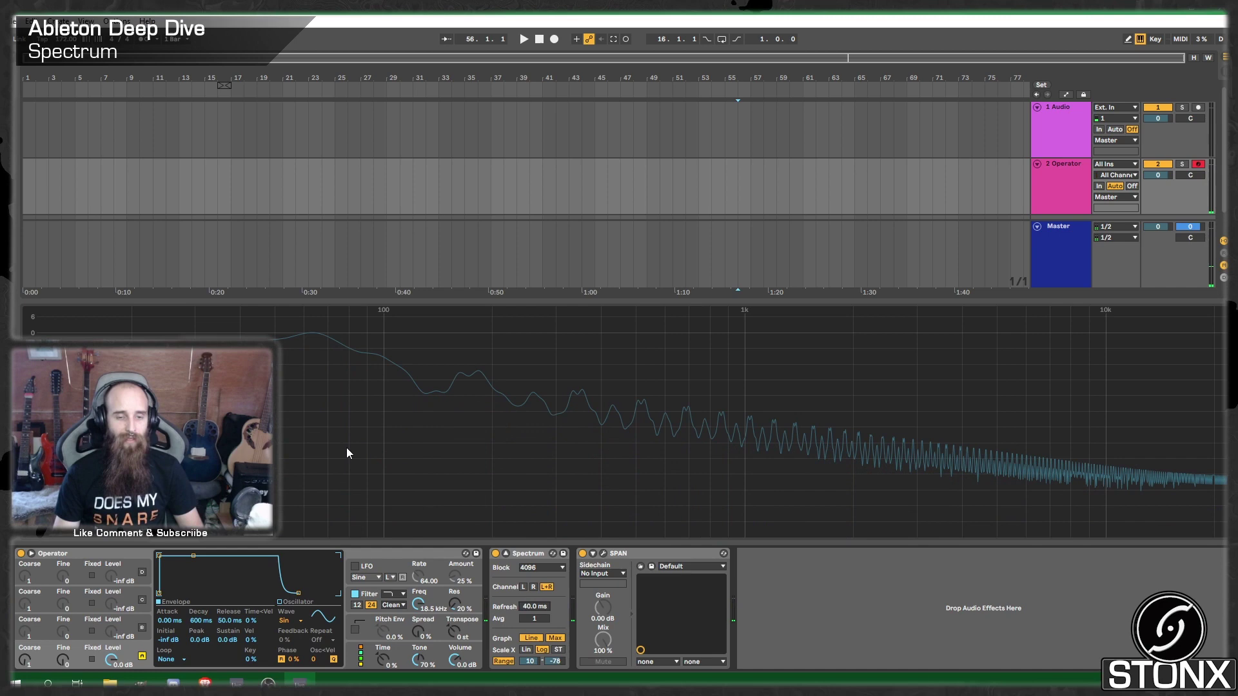
- Insert Amp before Spectrum, set Spectrum's range floor to -80 dB, and raise Amp Presence to 10
left_click(13, 60)
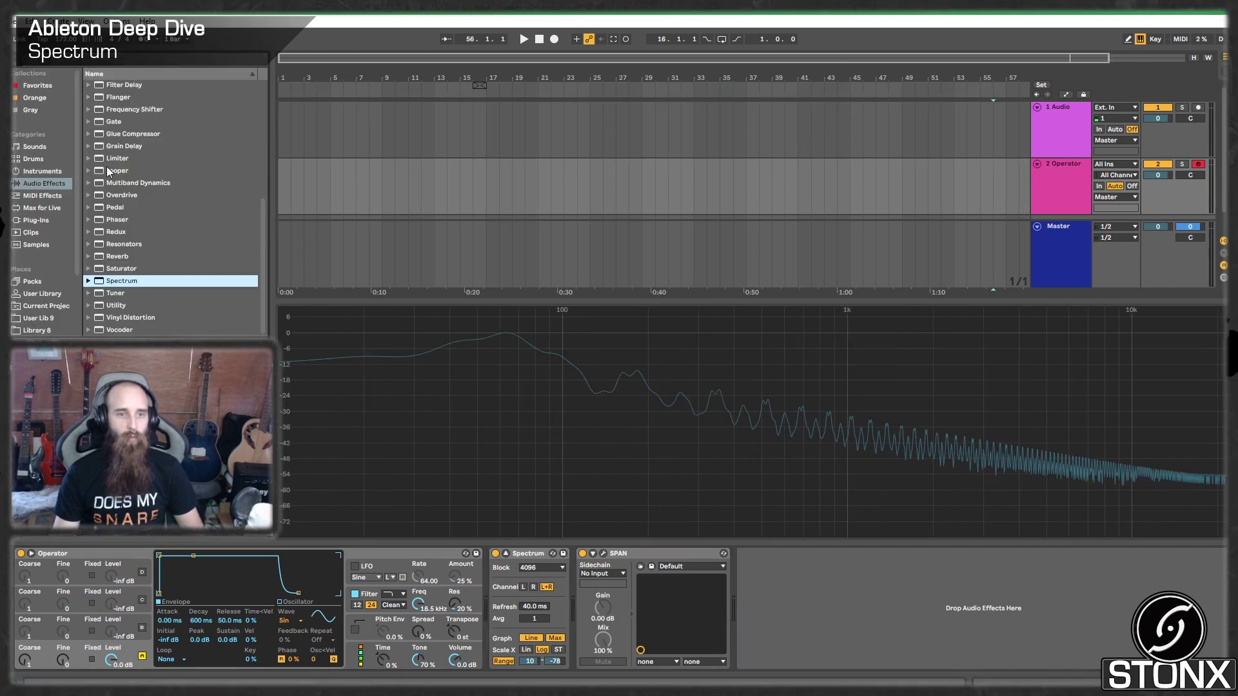
left_click_drag(113, 86, 493, 604)
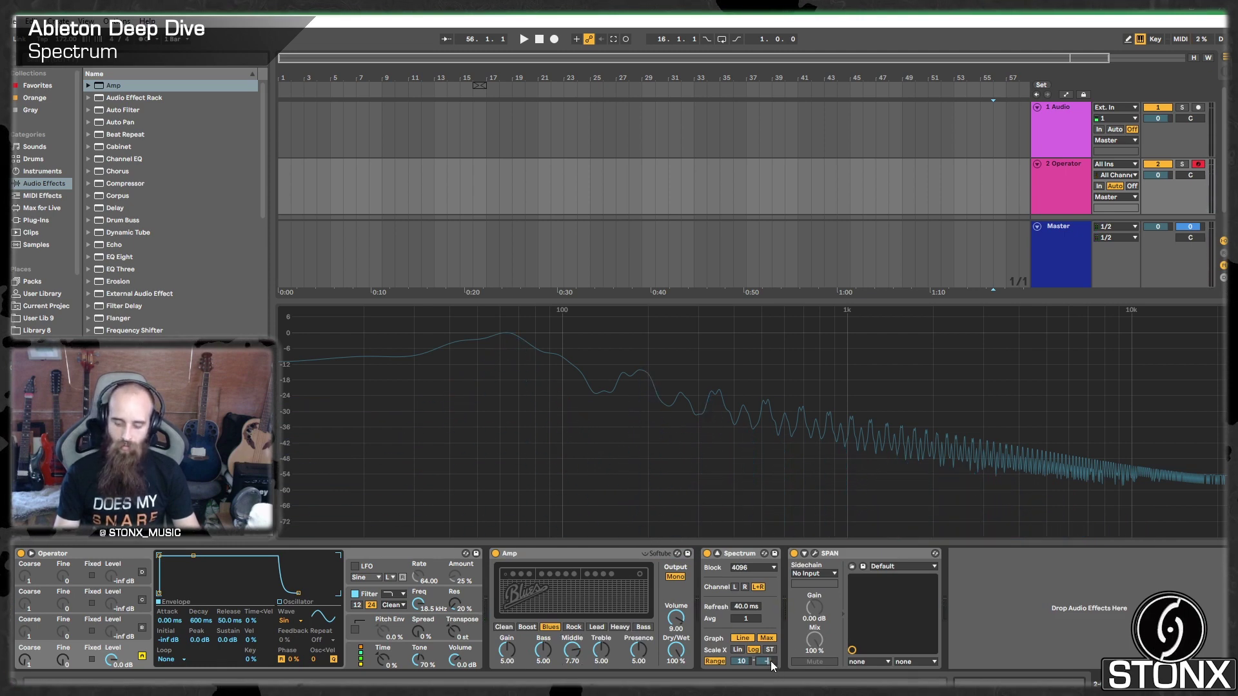
type("80")
key("Return")
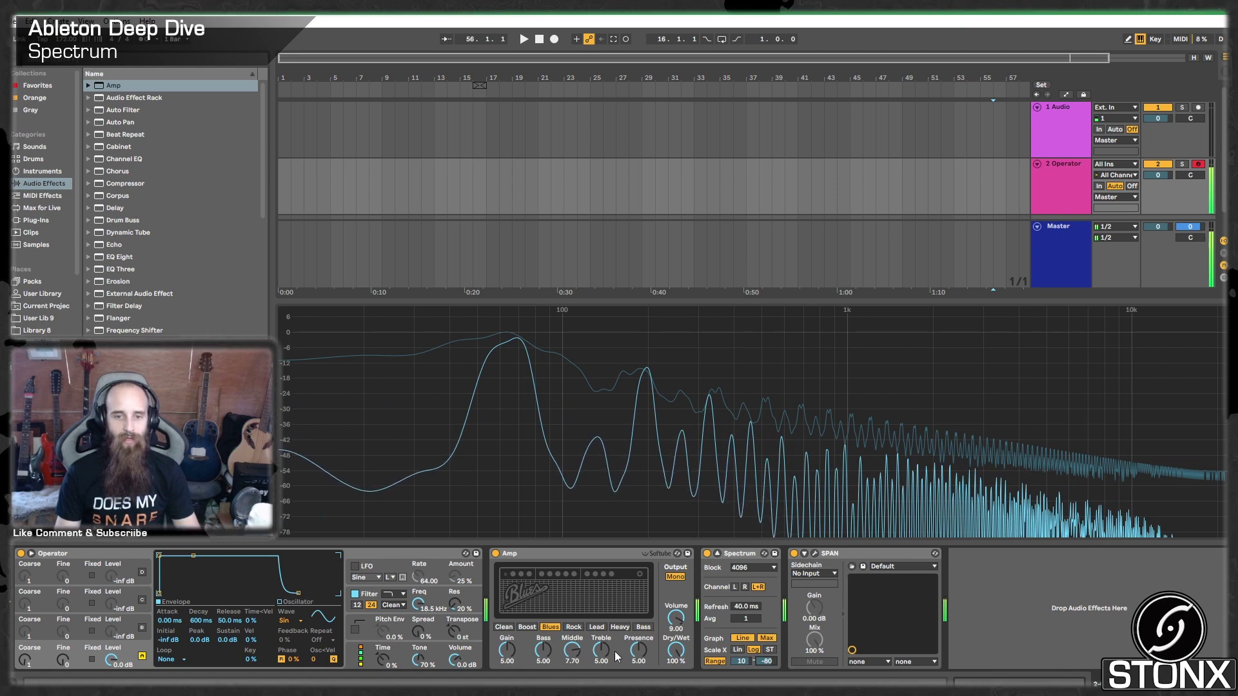
left_click_drag(638, 650, 609, 683)
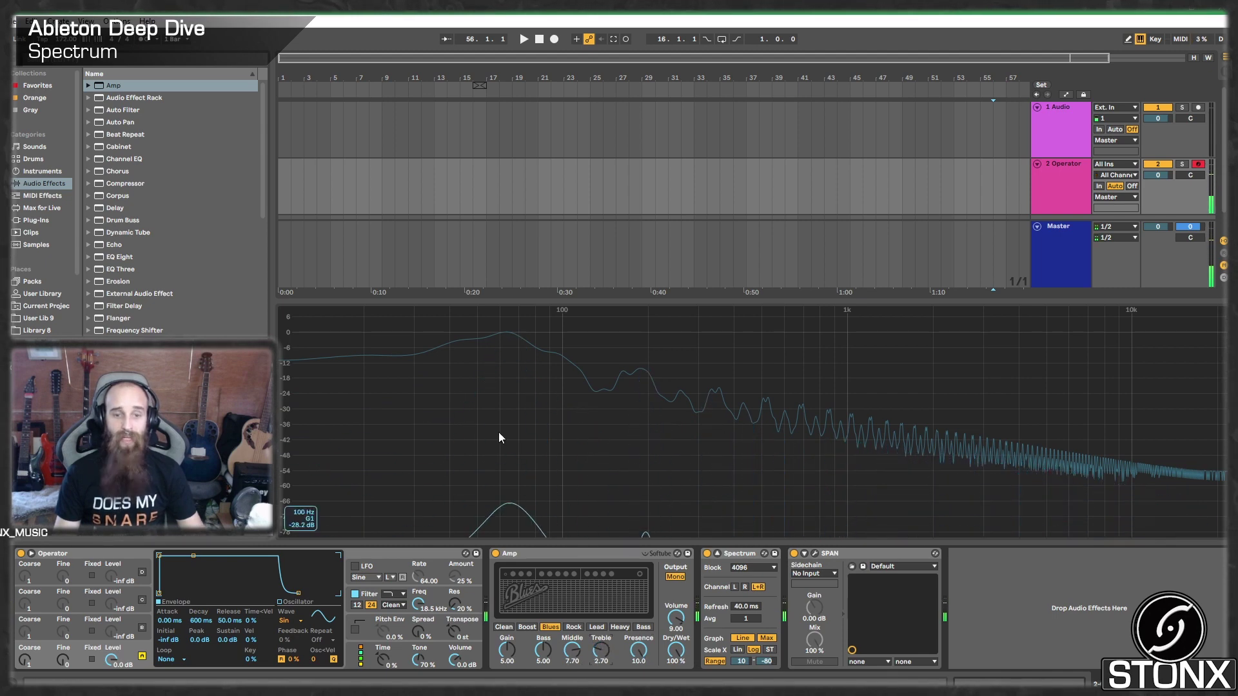
- Open the SPAN window, resize it shorter then taller, and close it
left_click(814, 553)
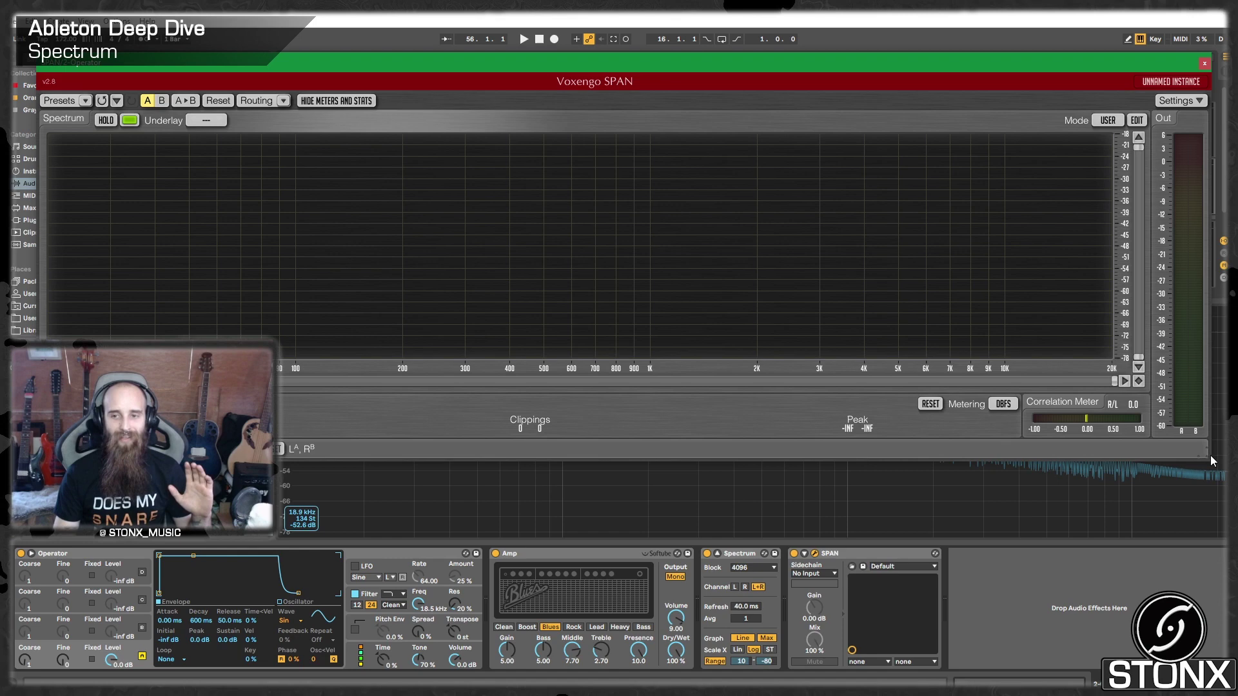
left_click_drag(1205, 458, 1182, 389)
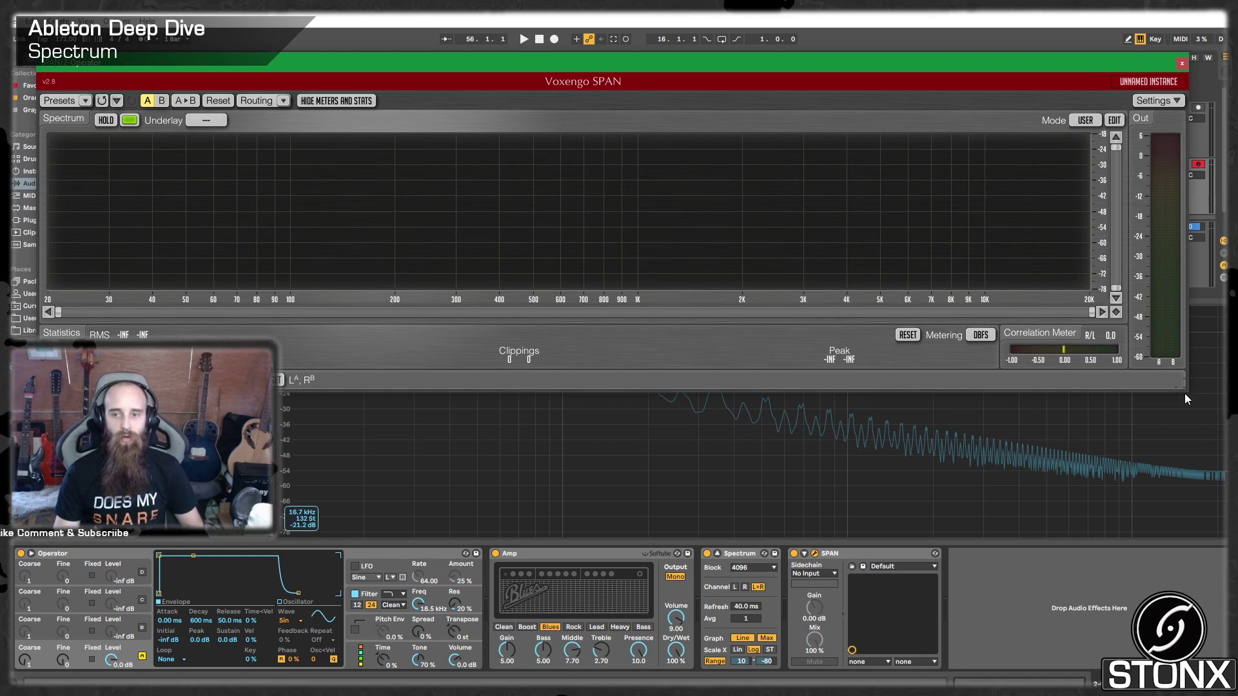
left_click_drag(1185, 399, 1190, 471)
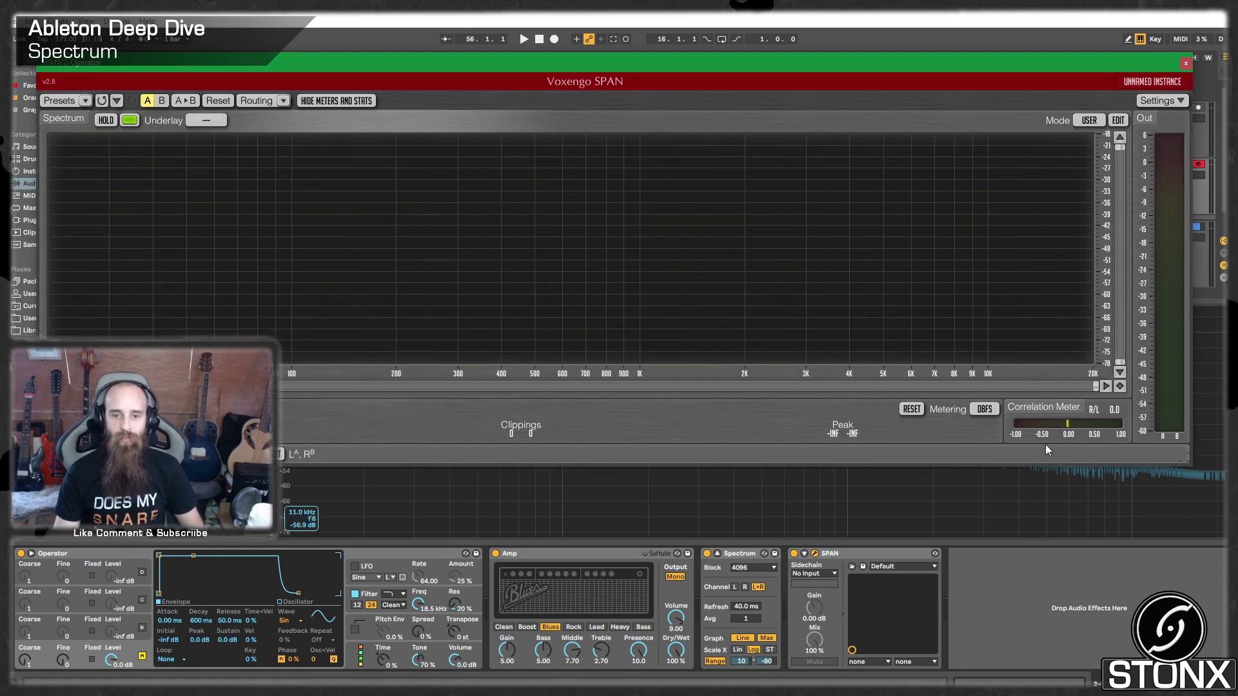
left_click(1187, 63)
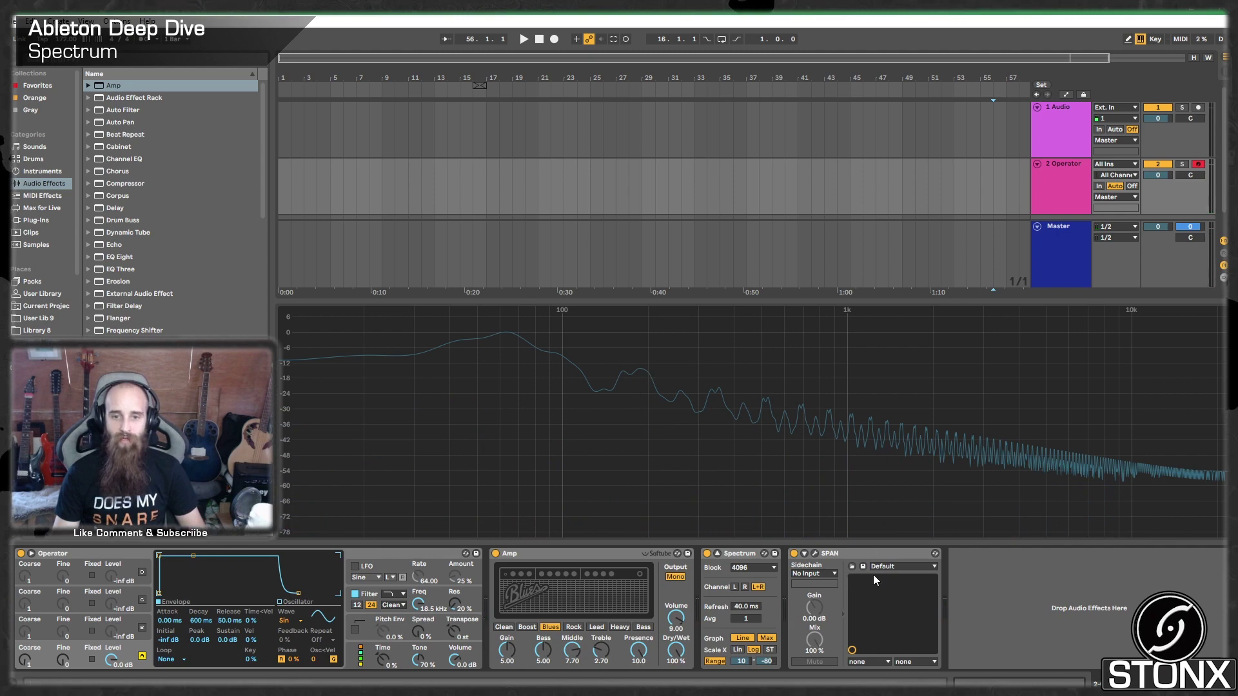
- Reopen SPAN, turn on HOLD, enlarge and reposition the window, then close it
left_click(816, 553)
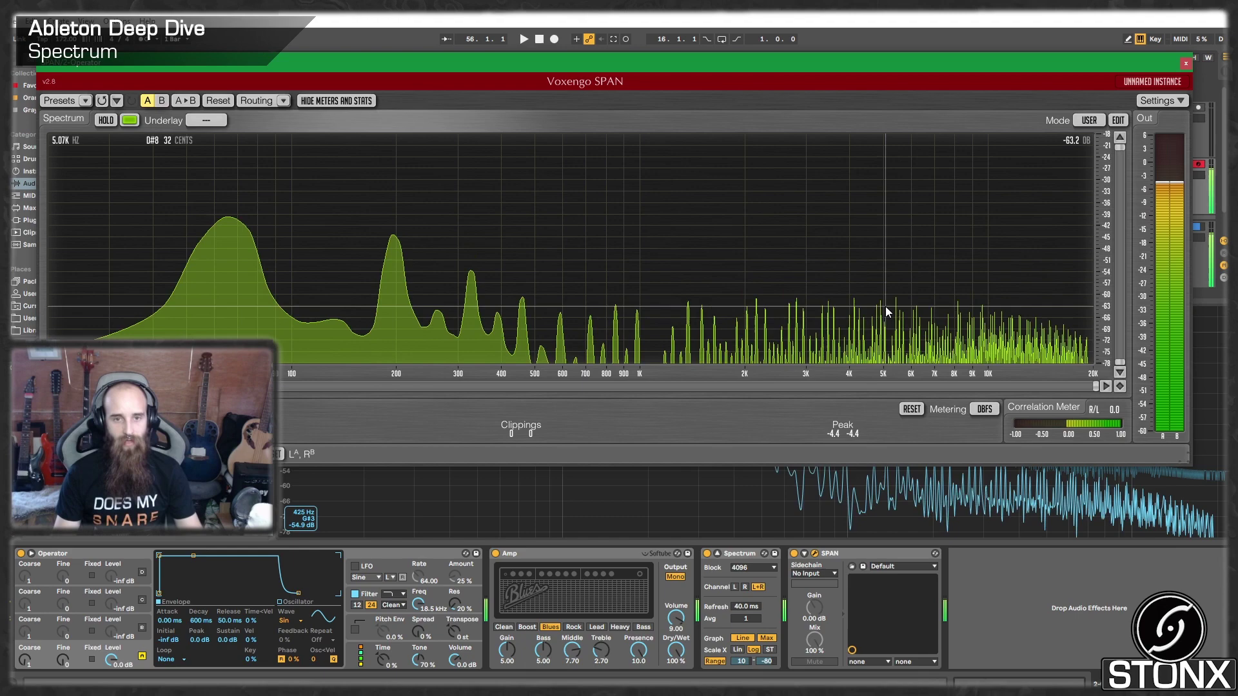
left_click(103, 121)
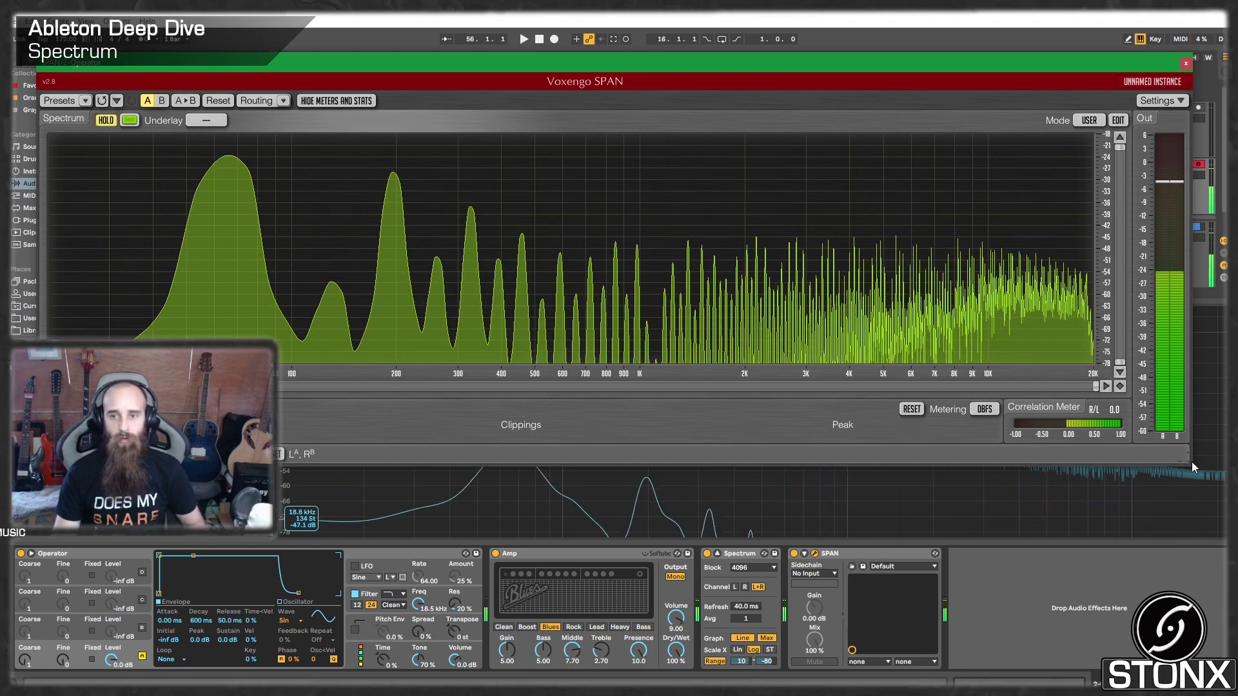
left_click_drag(1186, 463, 1225, 577)
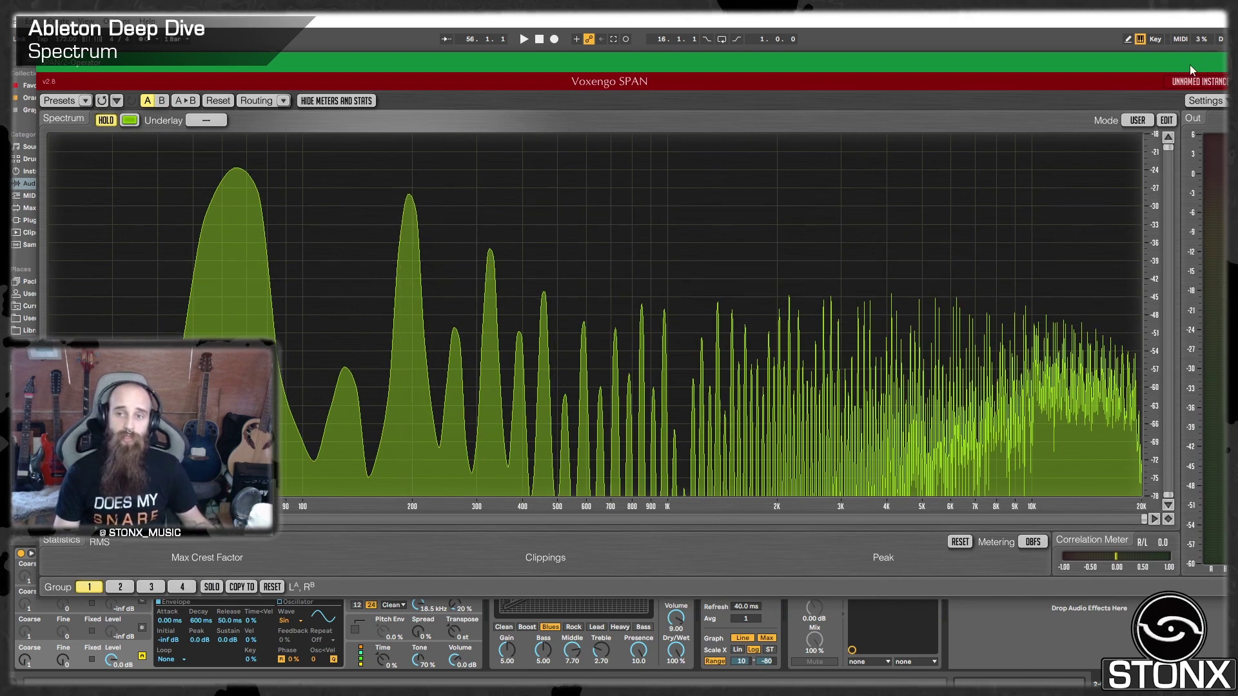
left_click_drag(1215, 79, 1182, 72)
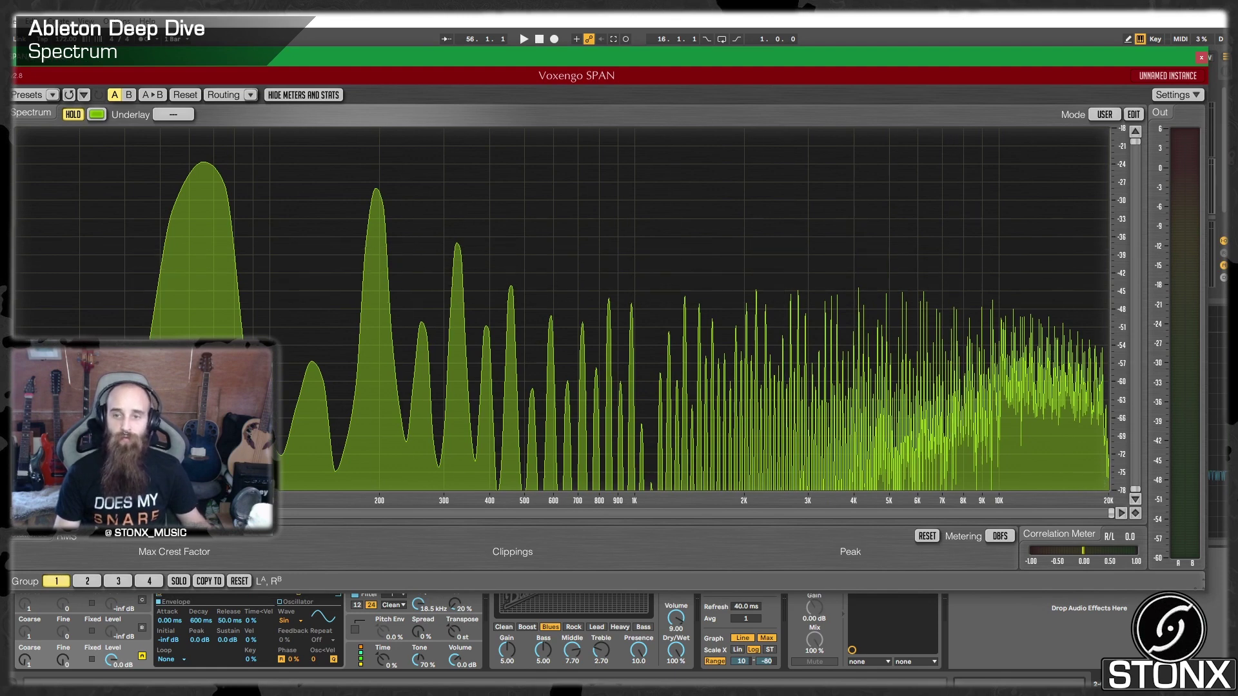
left_click(1202, 58)
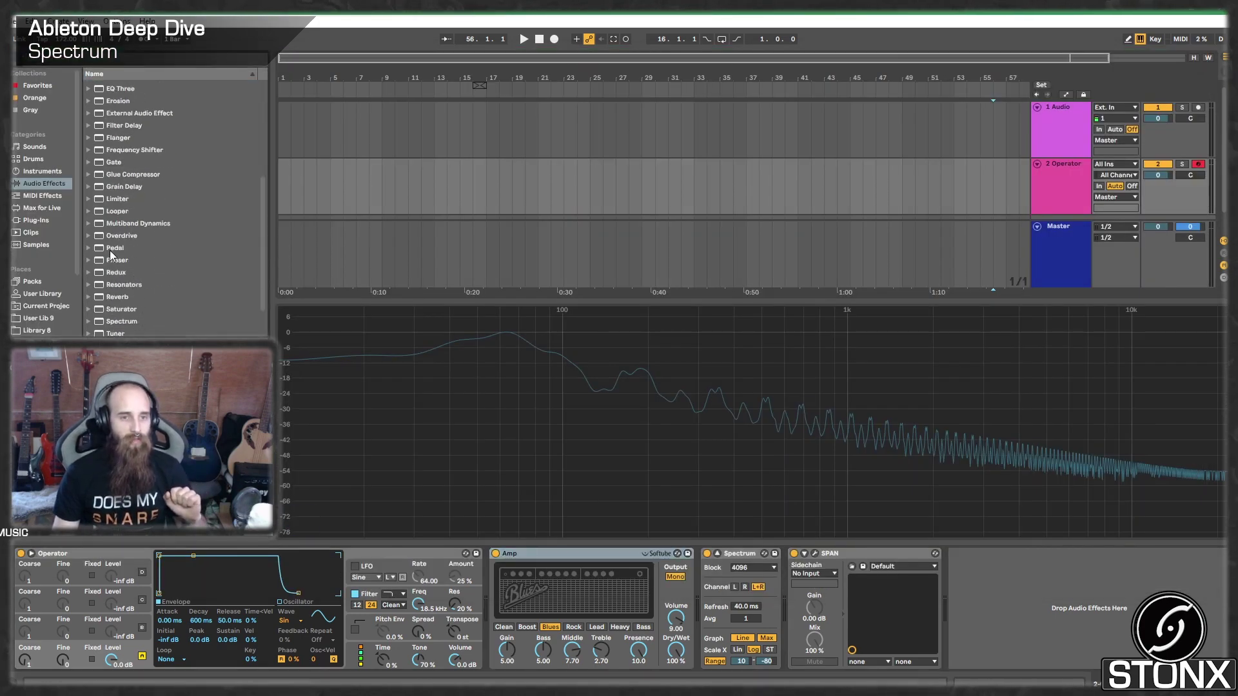
- Insert Saturator between Amp and Spectrum in Waveshaper mode, play, and lower Depth to 19.5%
scroll(110, 251, "down", 3)
left_click(110, 270)
left_click_drag(111, 269, 699, 586)
left_click(771, 619)
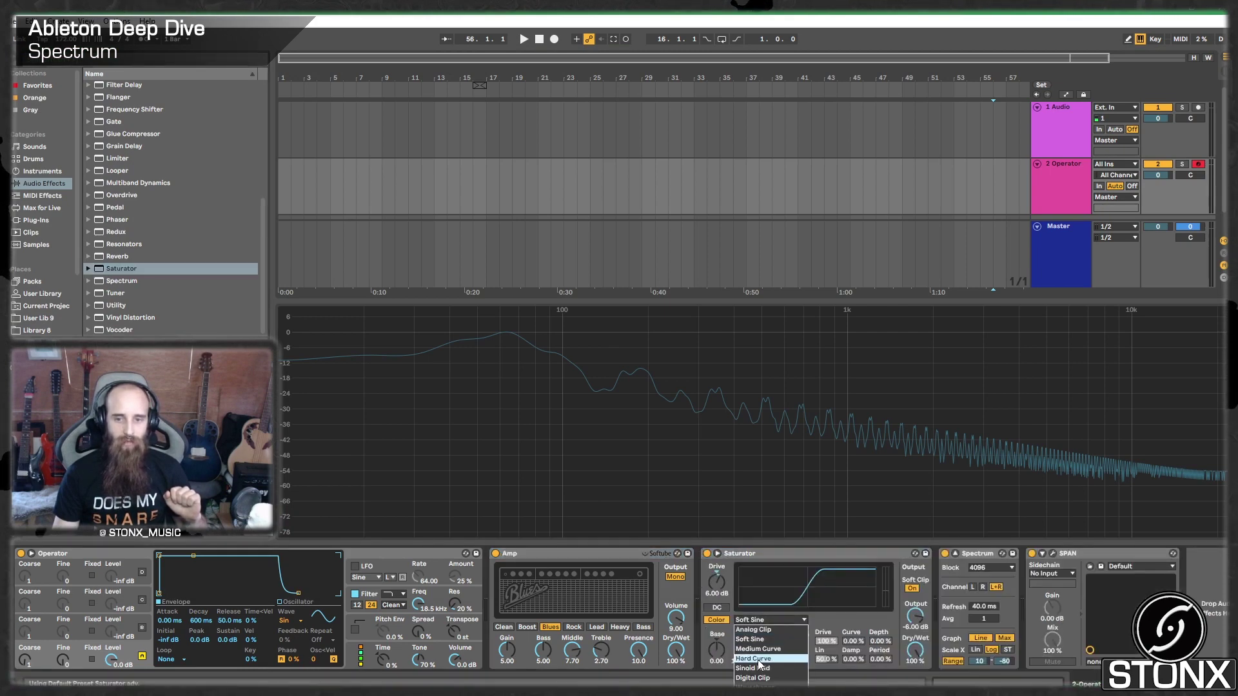
left_click(754, 688)
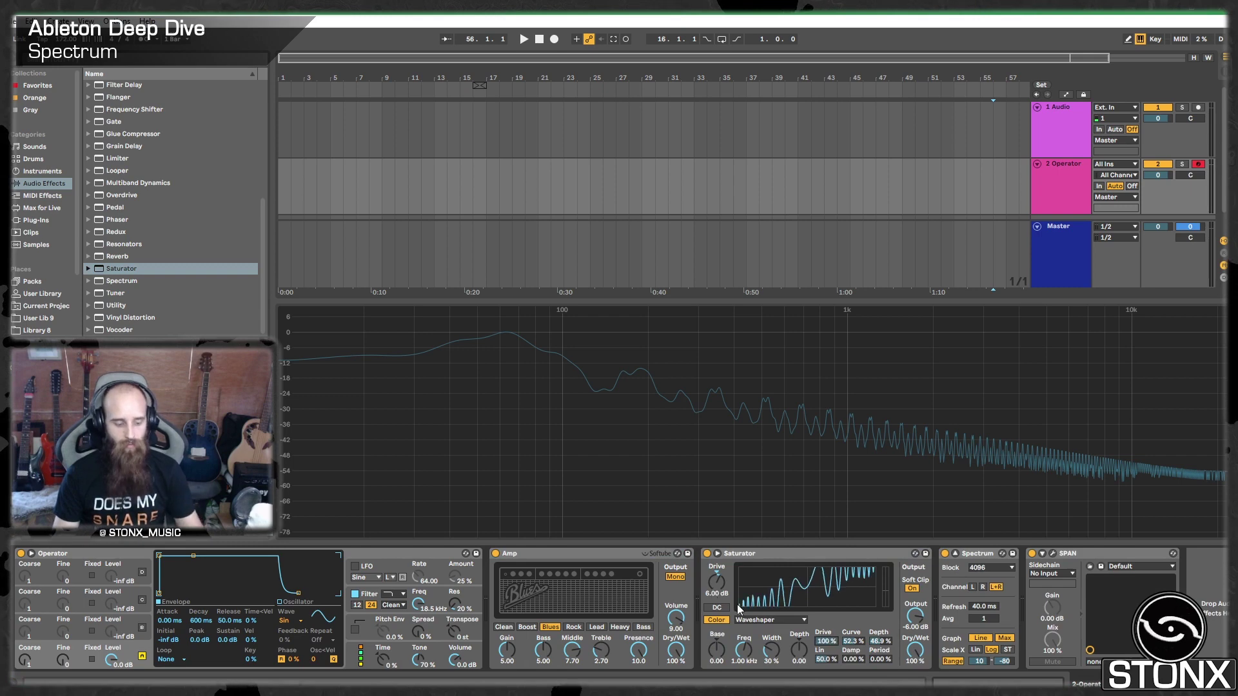
key("a")
left_click_drag(880, 641, 913, 647)
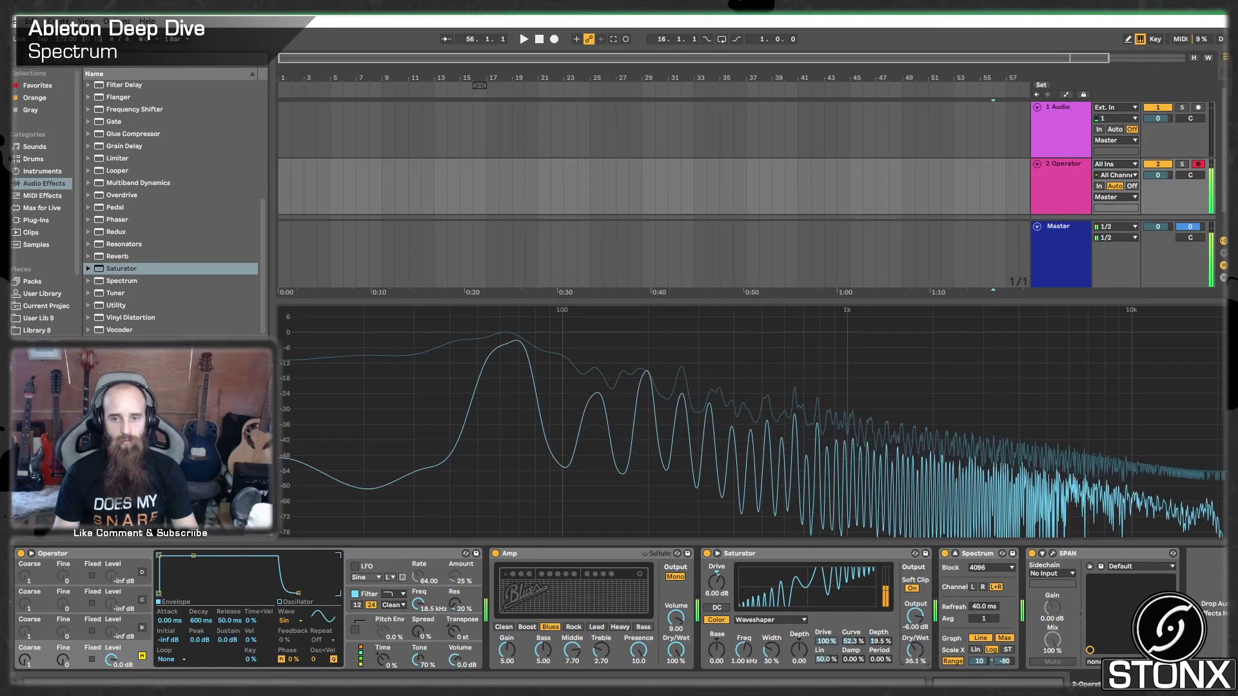
- Load Auto Filter via an 'aut' search and set it to notch with the OSR circuit
type("aut")
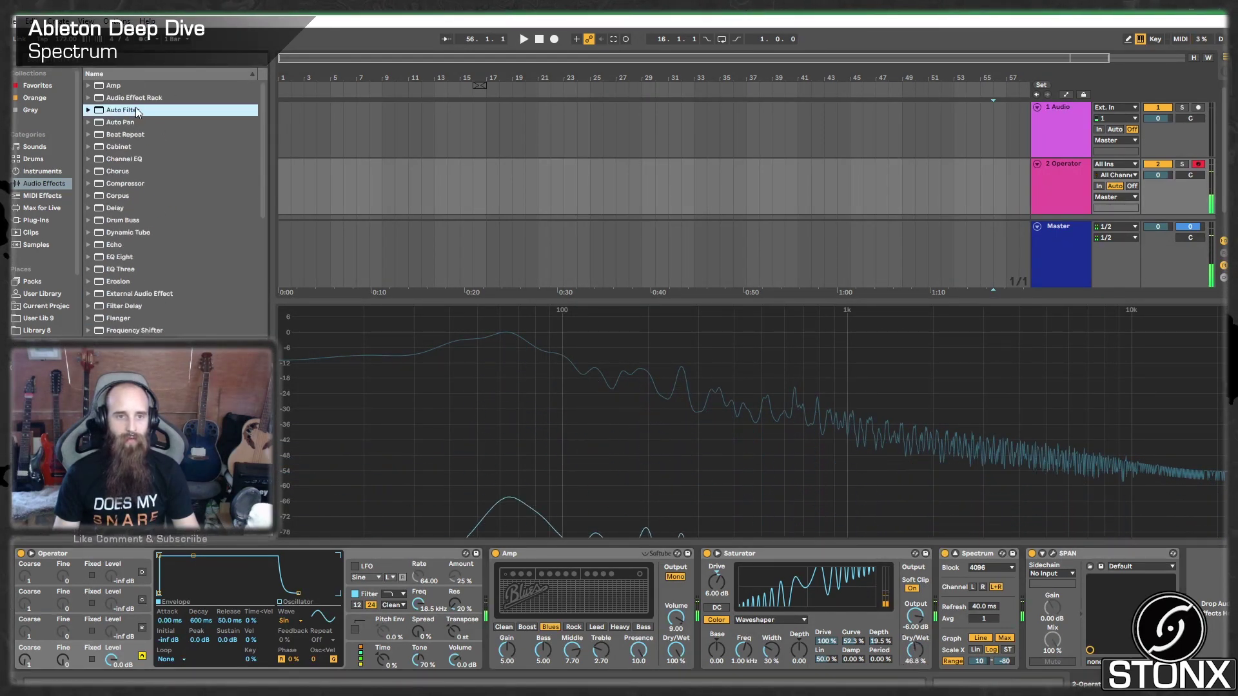
key("Return")
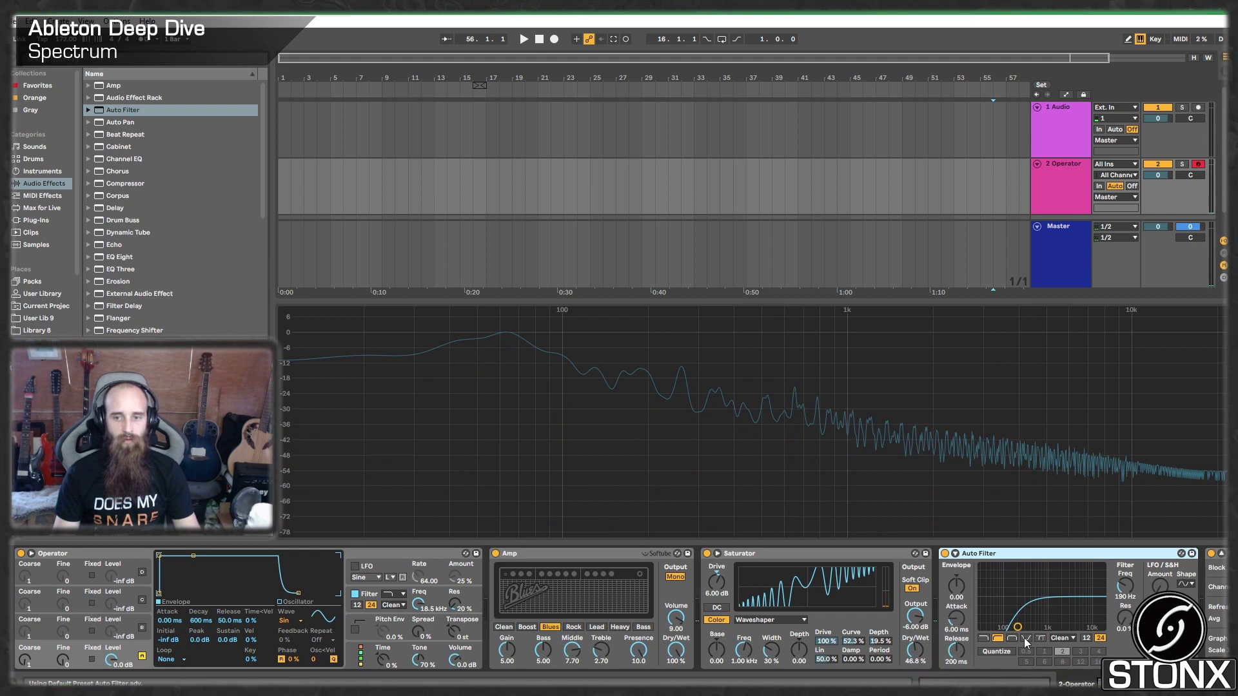
left_click(1025, 638)
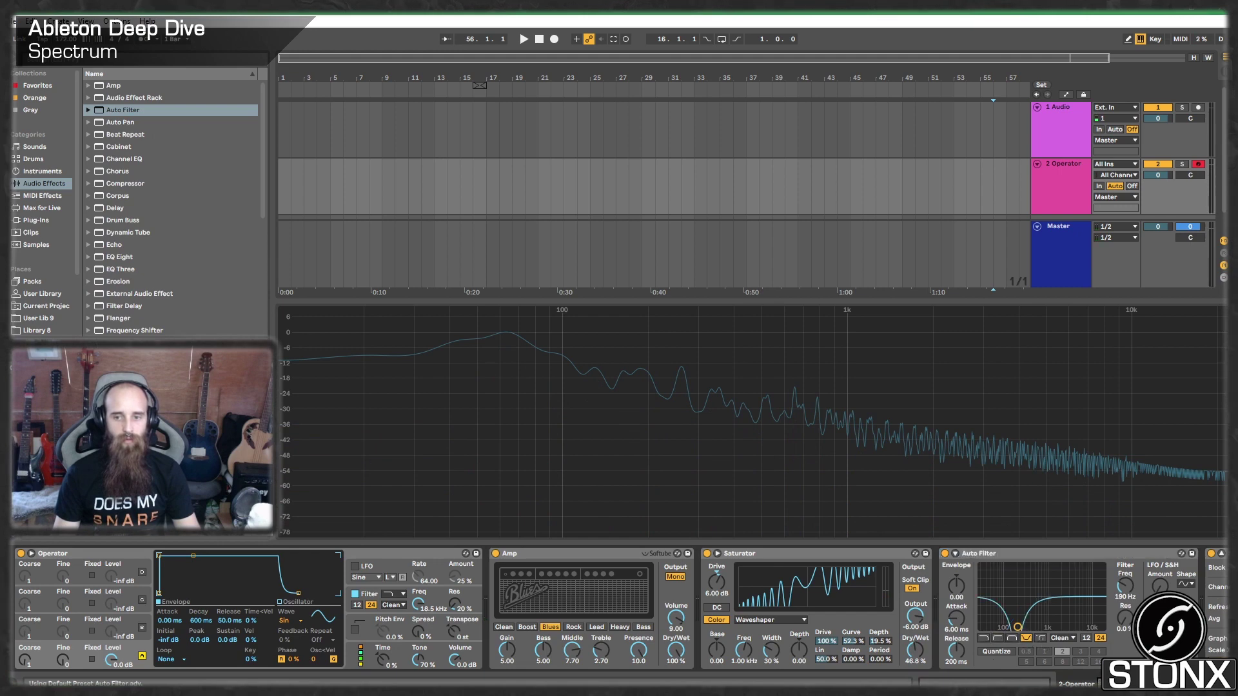
left_click(1067, 658)
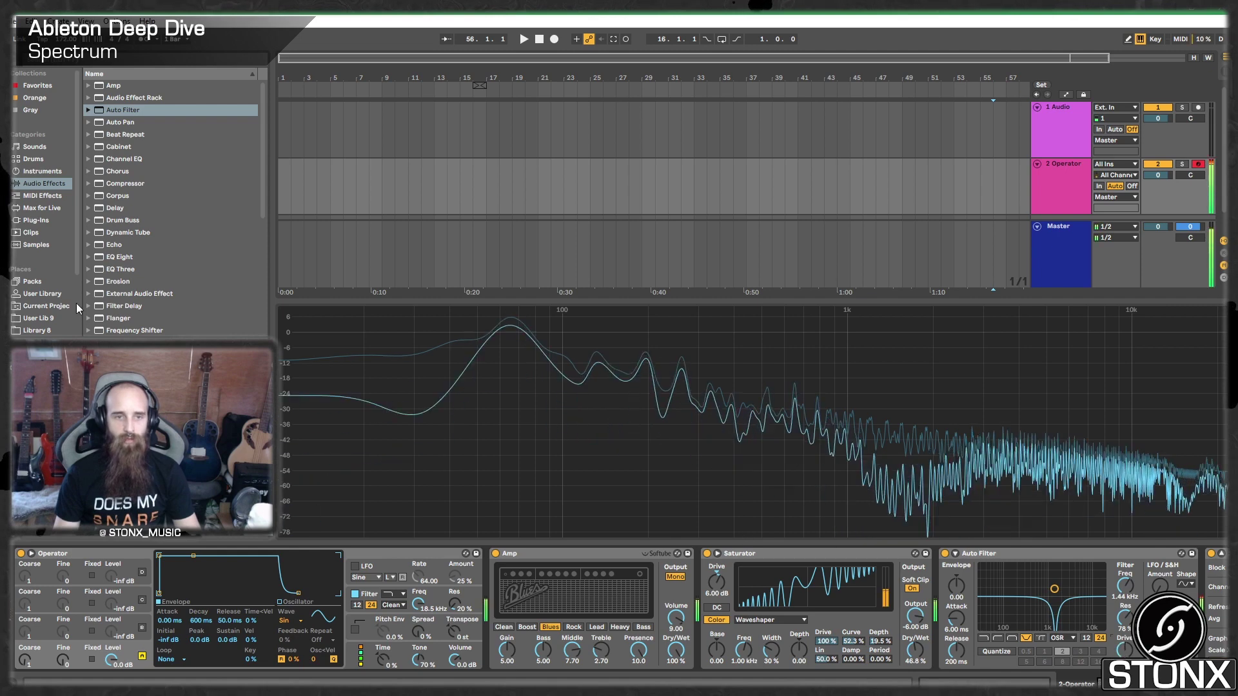
- Load LFO.amxd from Max for Live after Auto Filter and set its amount to 76%
left_click(42, 209)
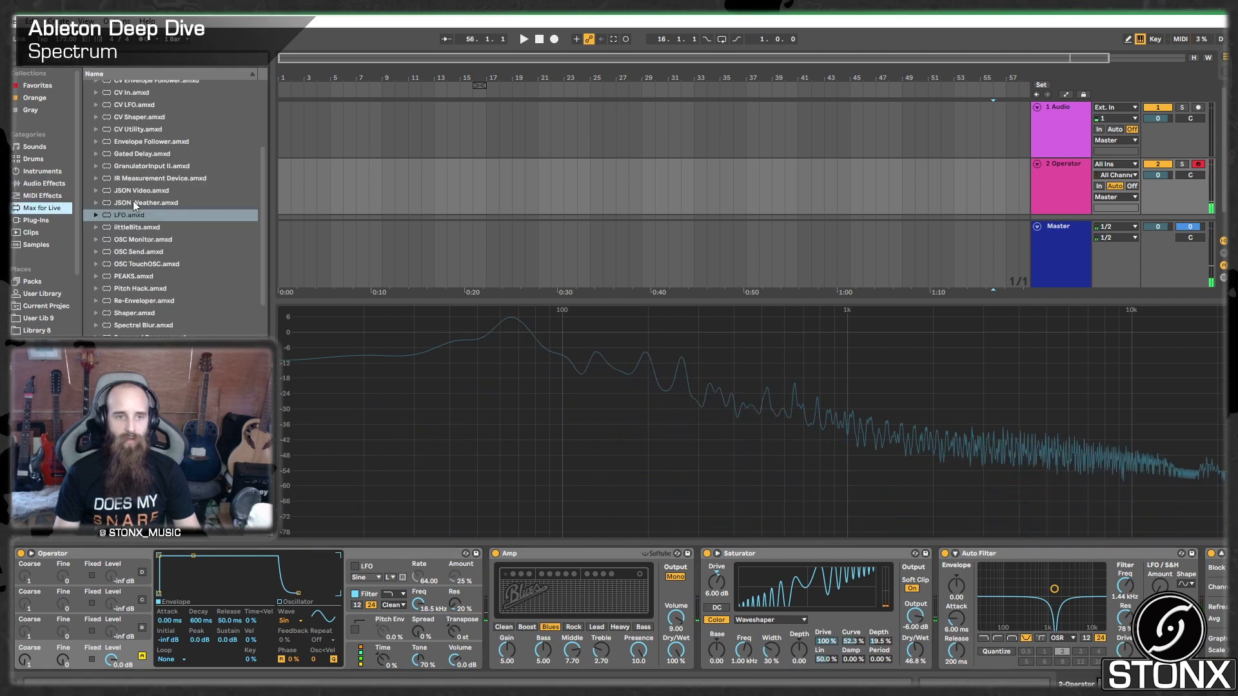
left_click(128, 215)
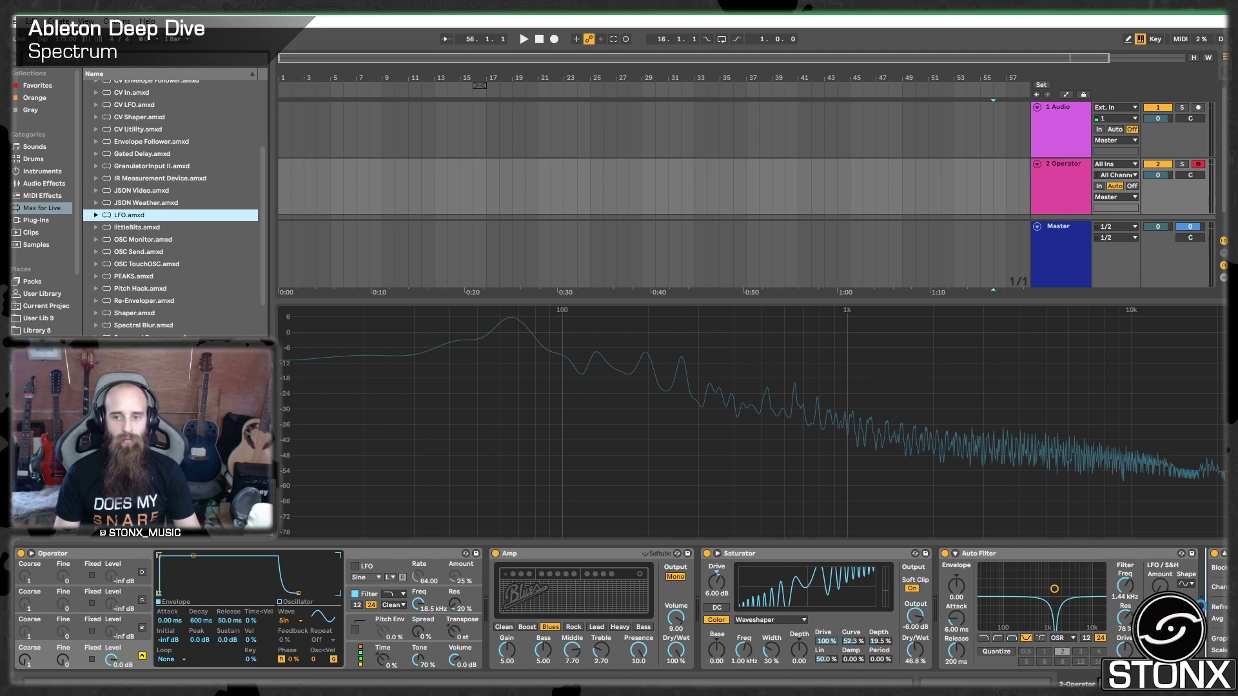
key("Return")
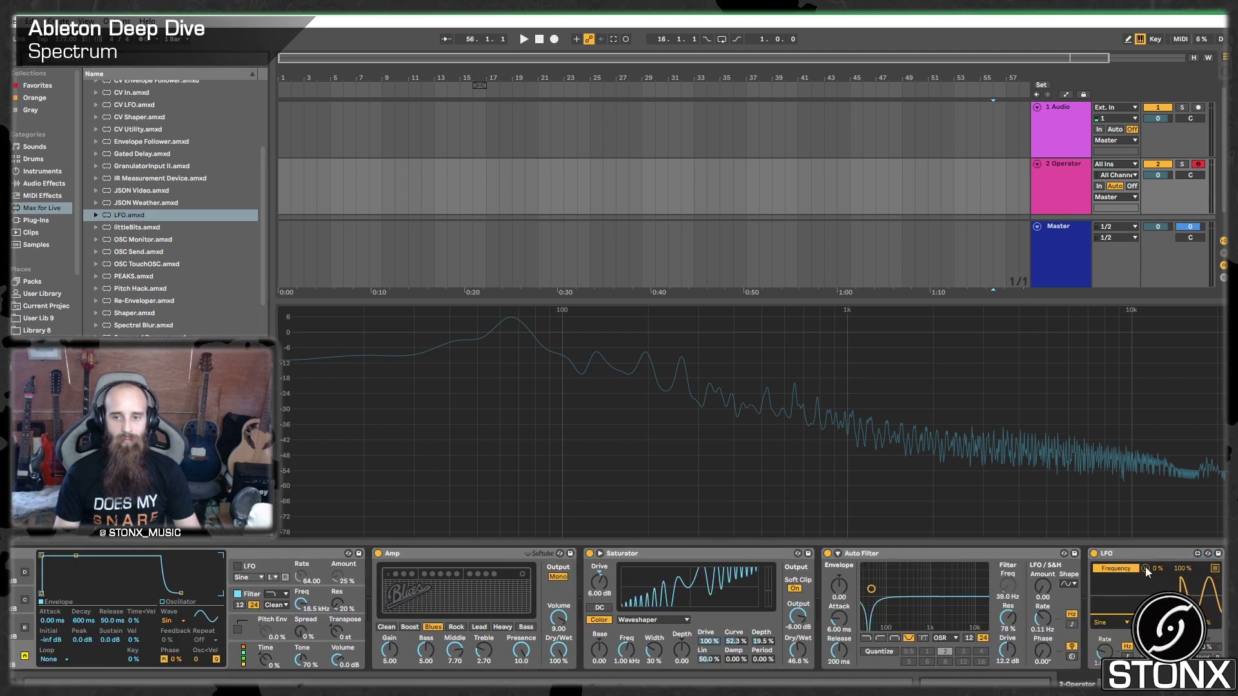
left_click_drag(1146, 571, 1146, 523)
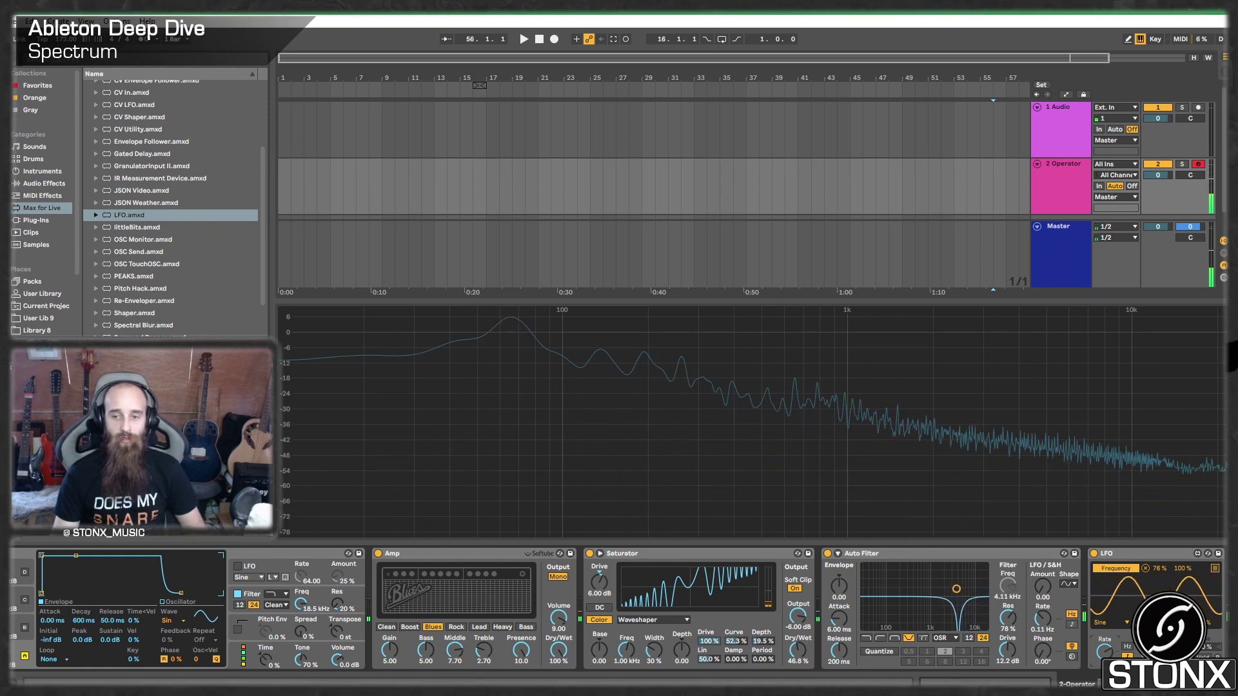
scroll(619, 610, "right", 5)
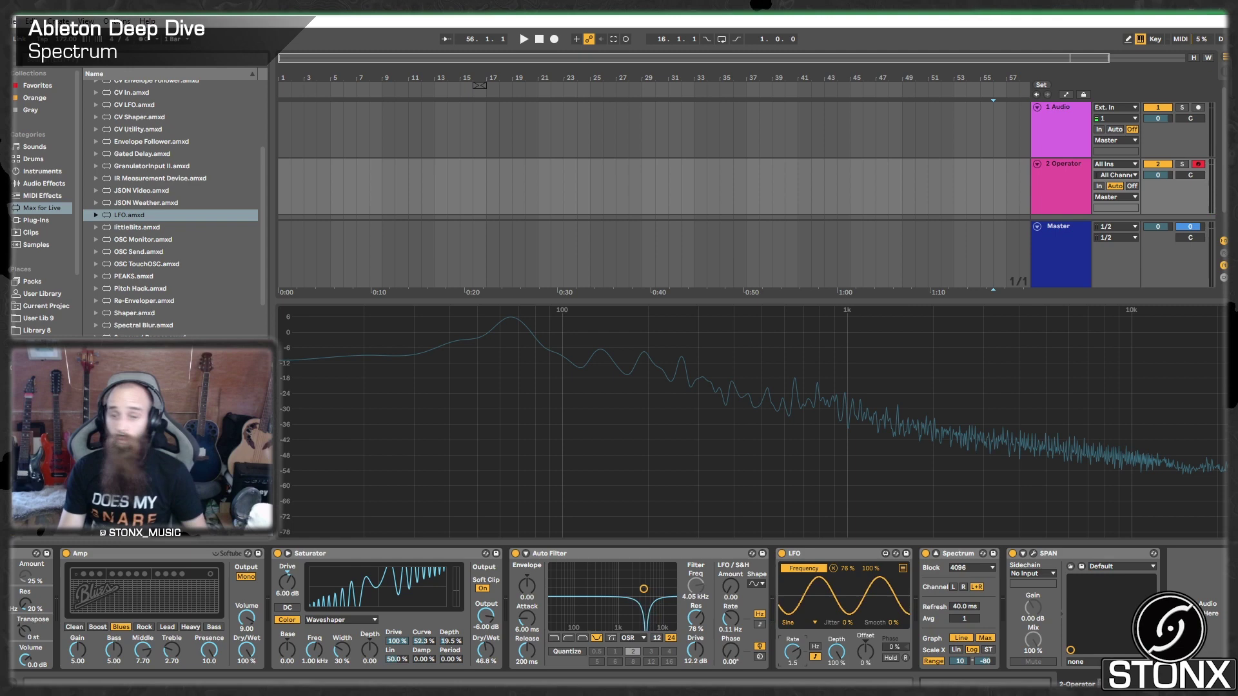
- Select the SPAN device, then try Spectrum's Lin and ST frequency scales before settling on Log
left_click(1034, 555)
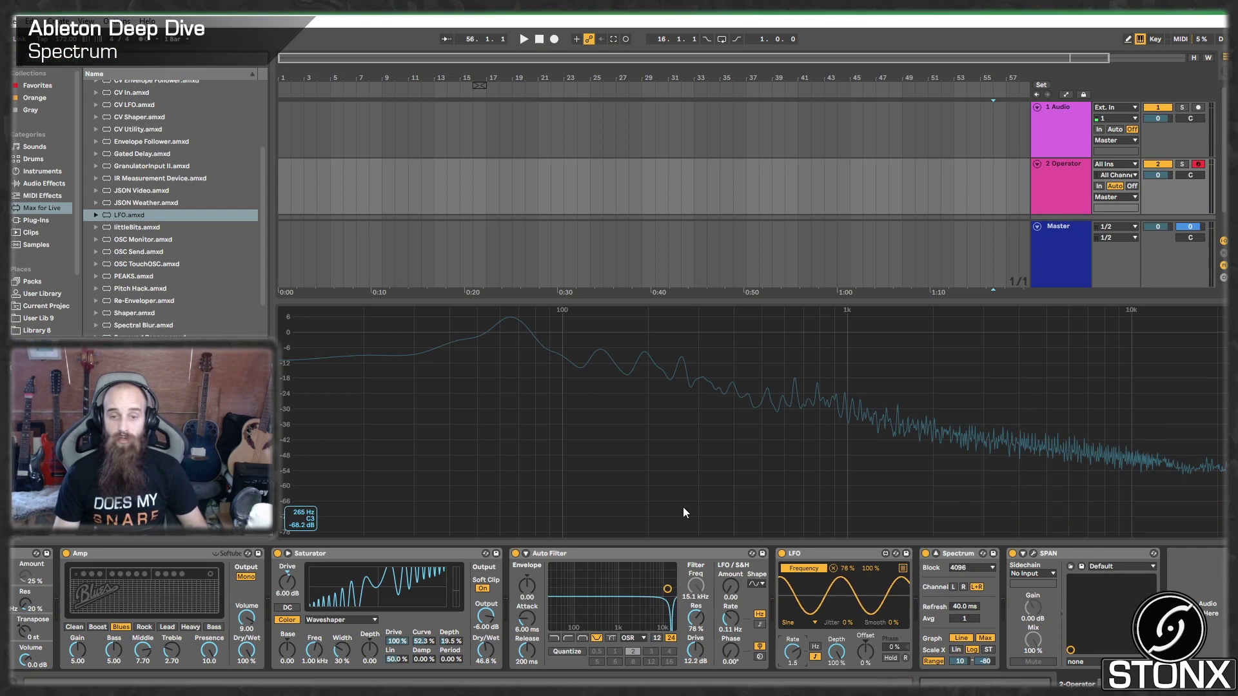
left_click(1035, 557)
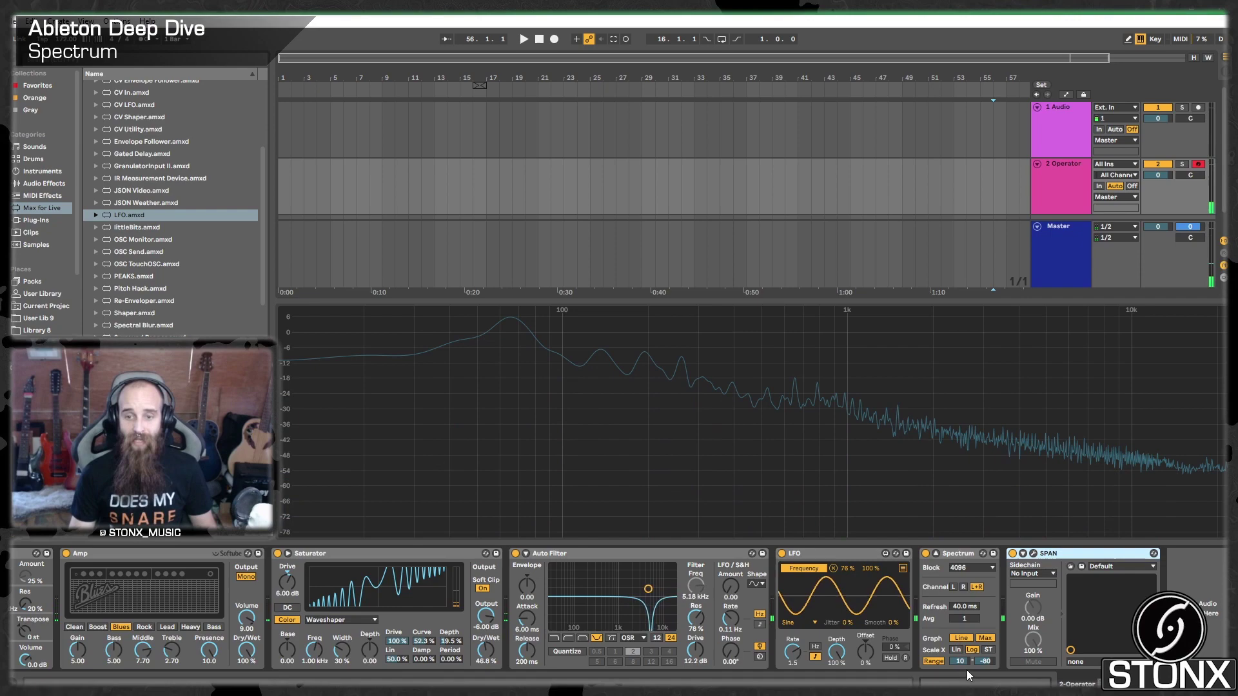
left_click(956, 650)
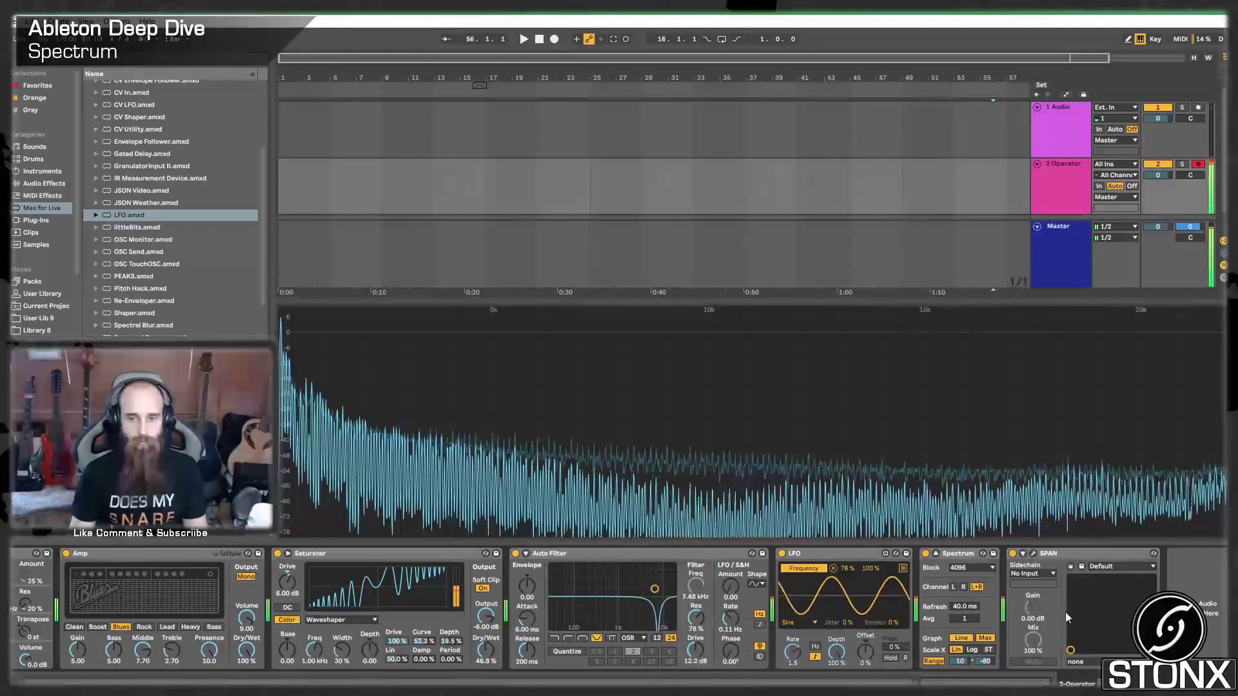
left_click(988, 651)
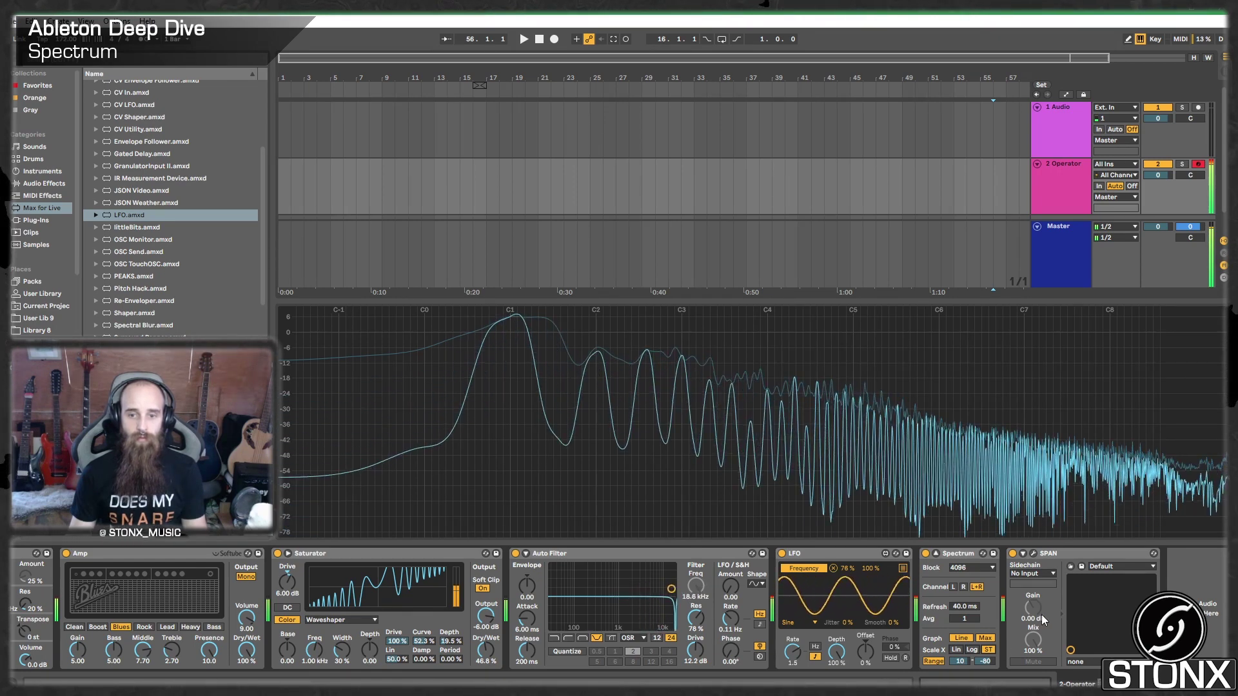
left_click(971, 649)
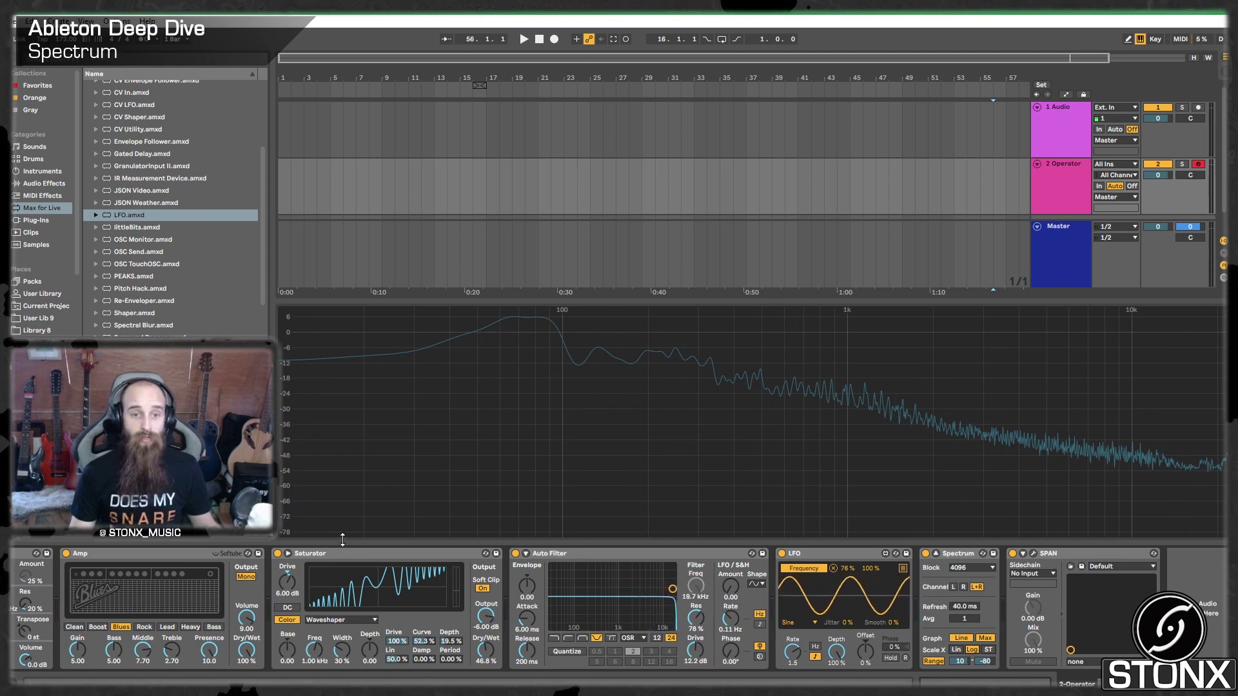
- Close the enlarged spectrum, fold the Operator's Spectrum device and show the Master chain
left_click(936, 554)
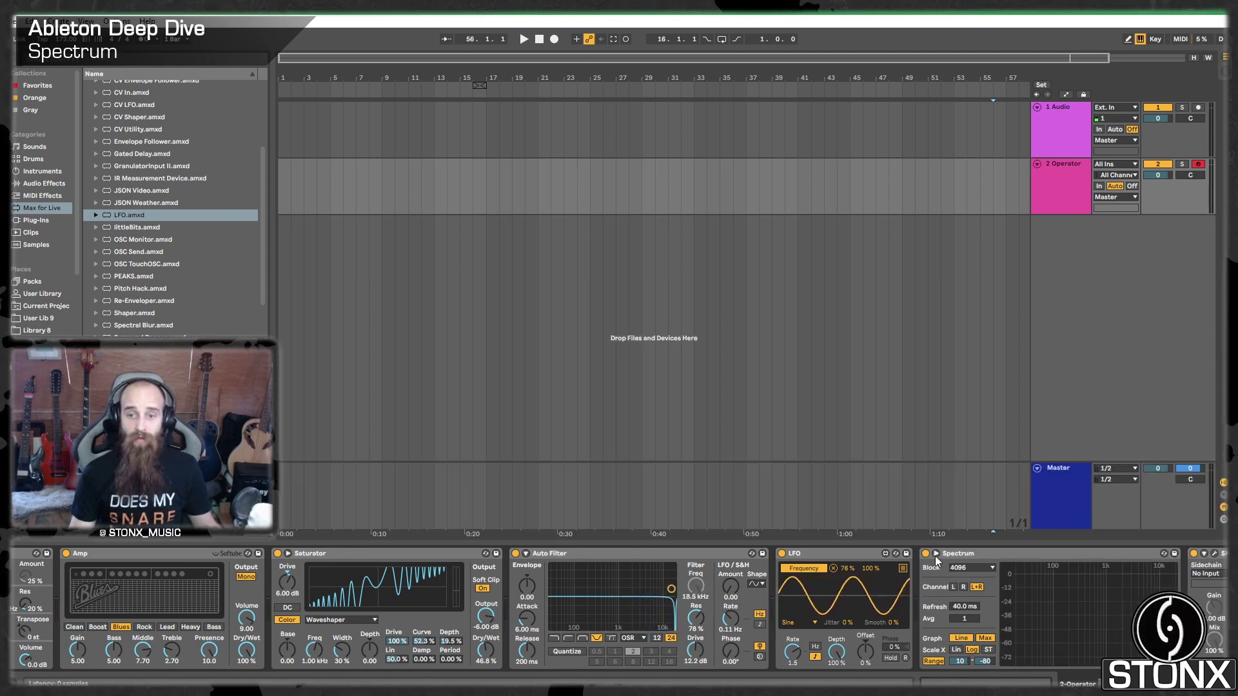
double_click(972, 555)
left_click(972, 554)
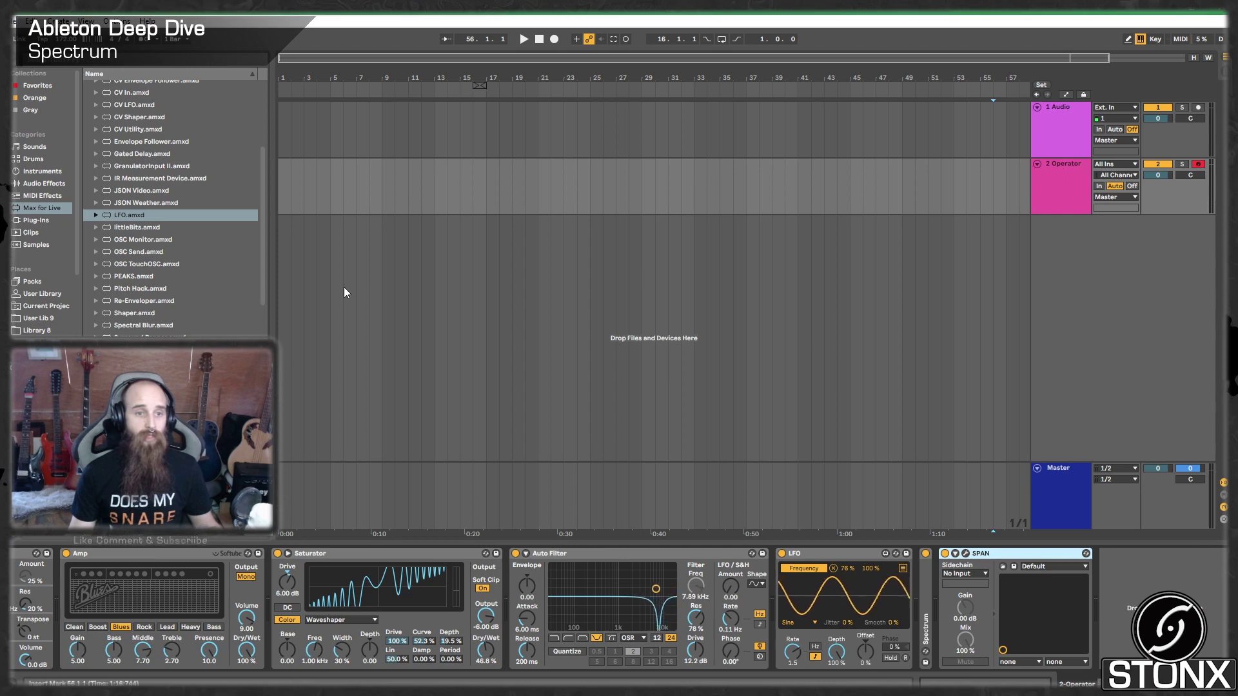
left_click(1058, 478)
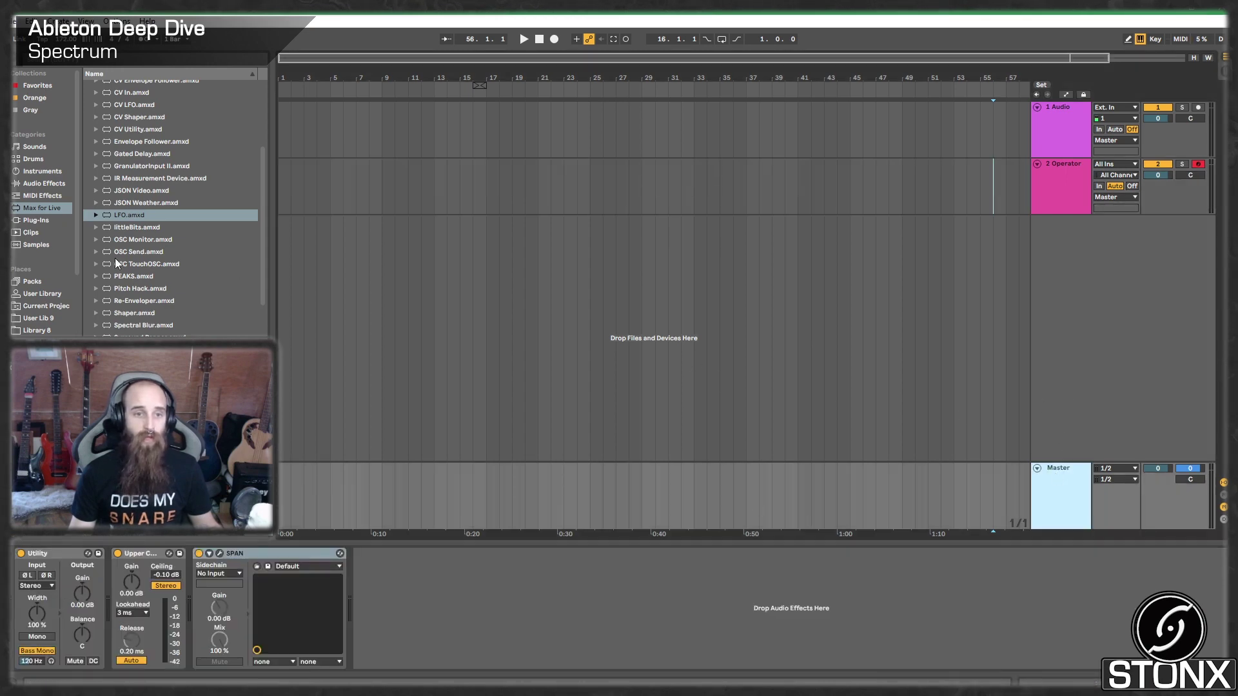
- Add a Spectrum analyser to the Master chain just before SPAN
left_click(53, 184)
scroll(157, 307, "down", 5)
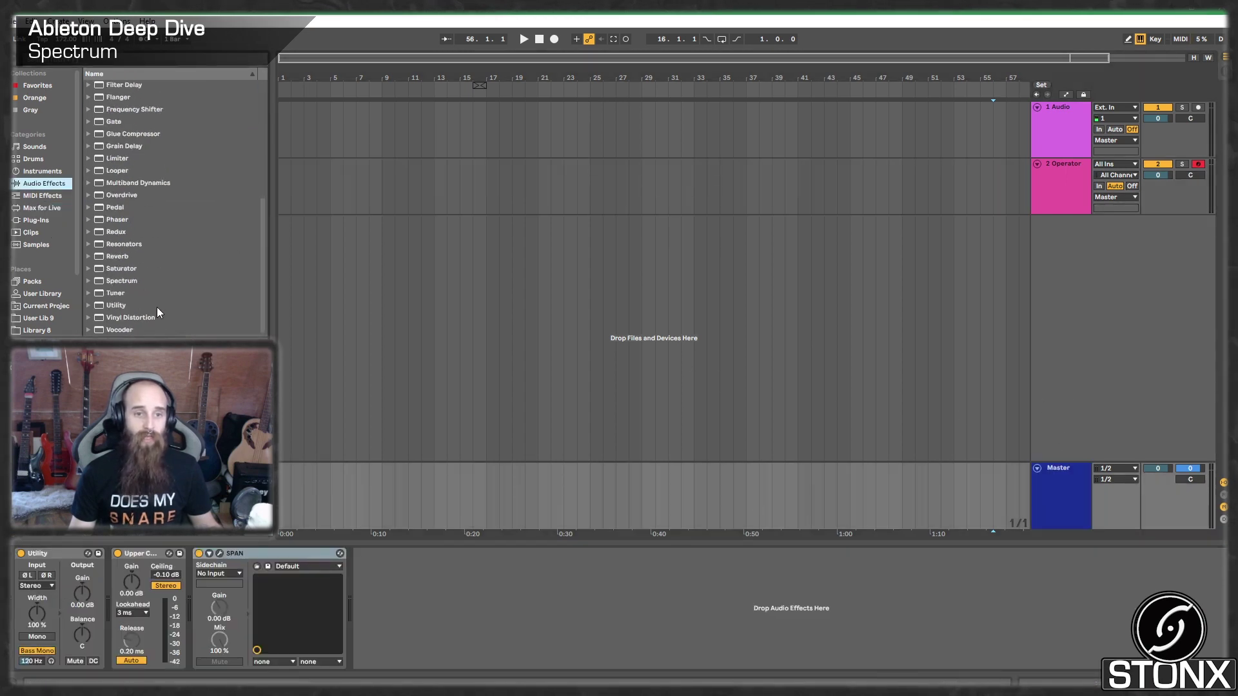
left_click(124, 278)
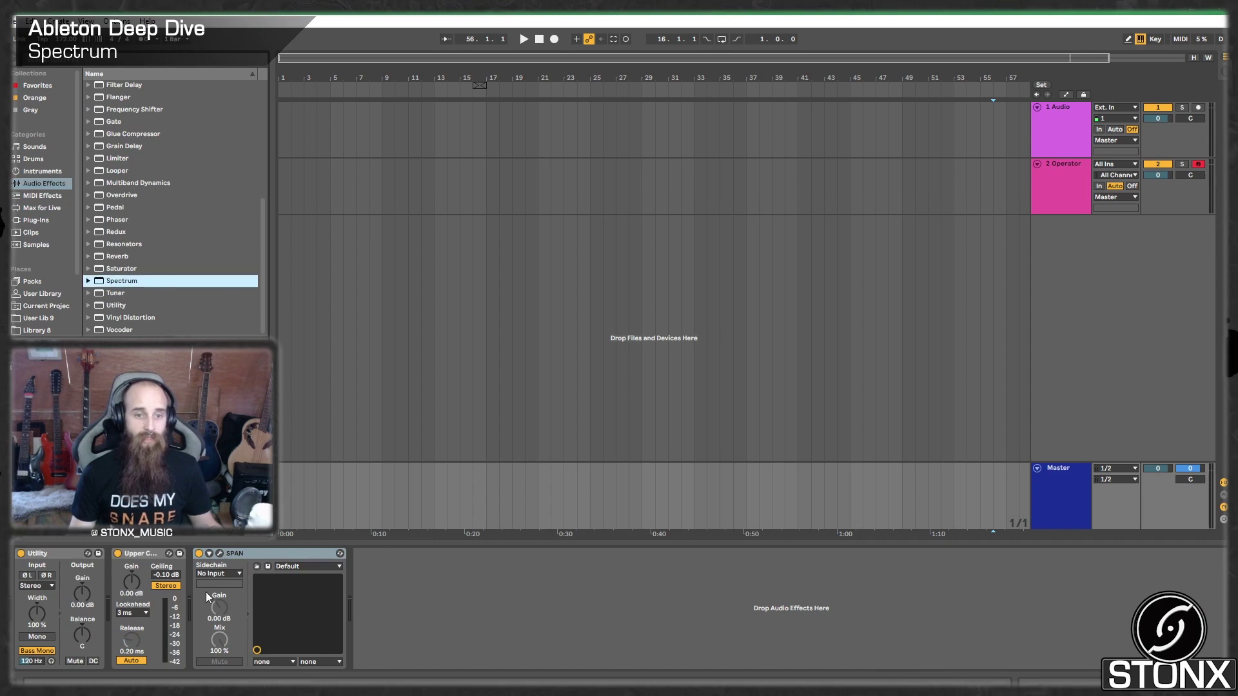
left_click_drag(114, 288, 193, 579)
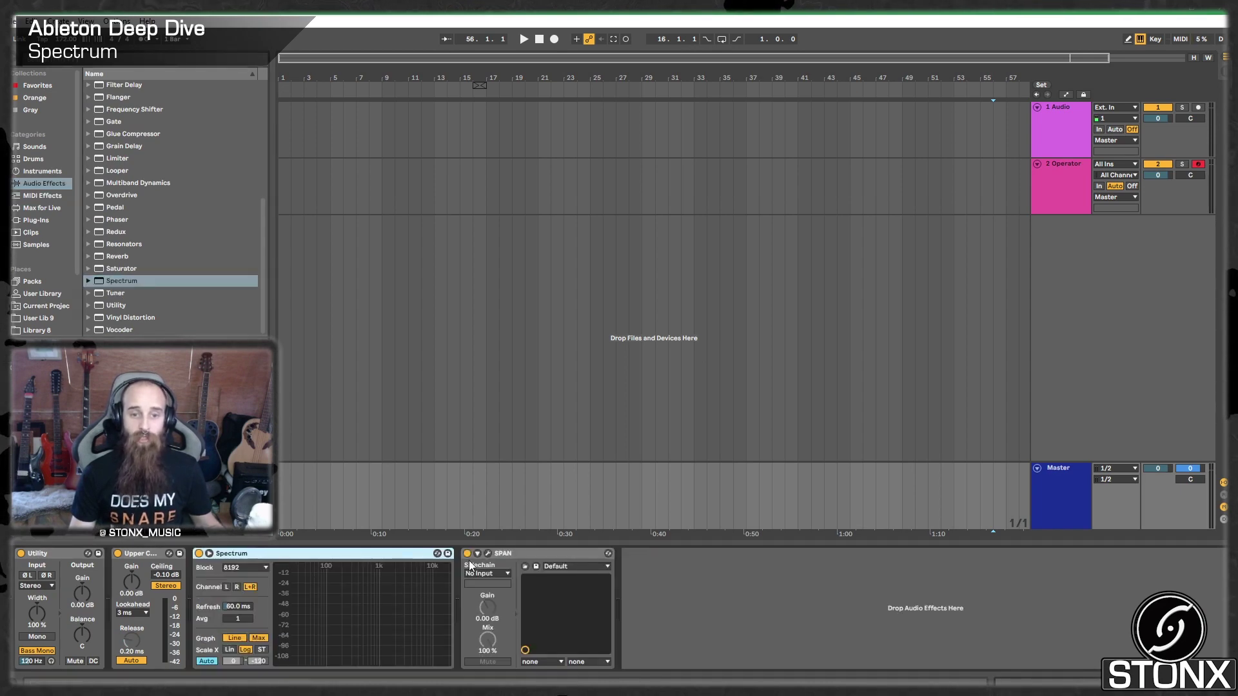
- Set the Master Spectrum to 4096 block size with a fixed dB range, shown enlarged
left_click(509, 554)
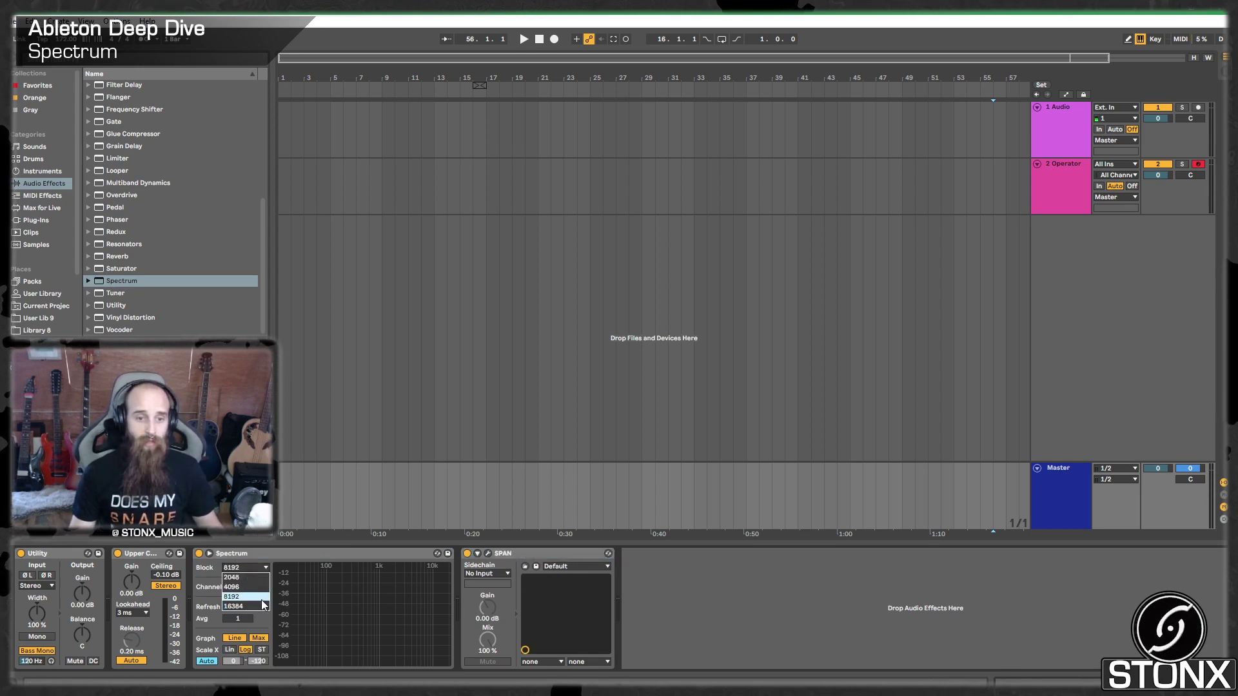
left_click(245, 568)
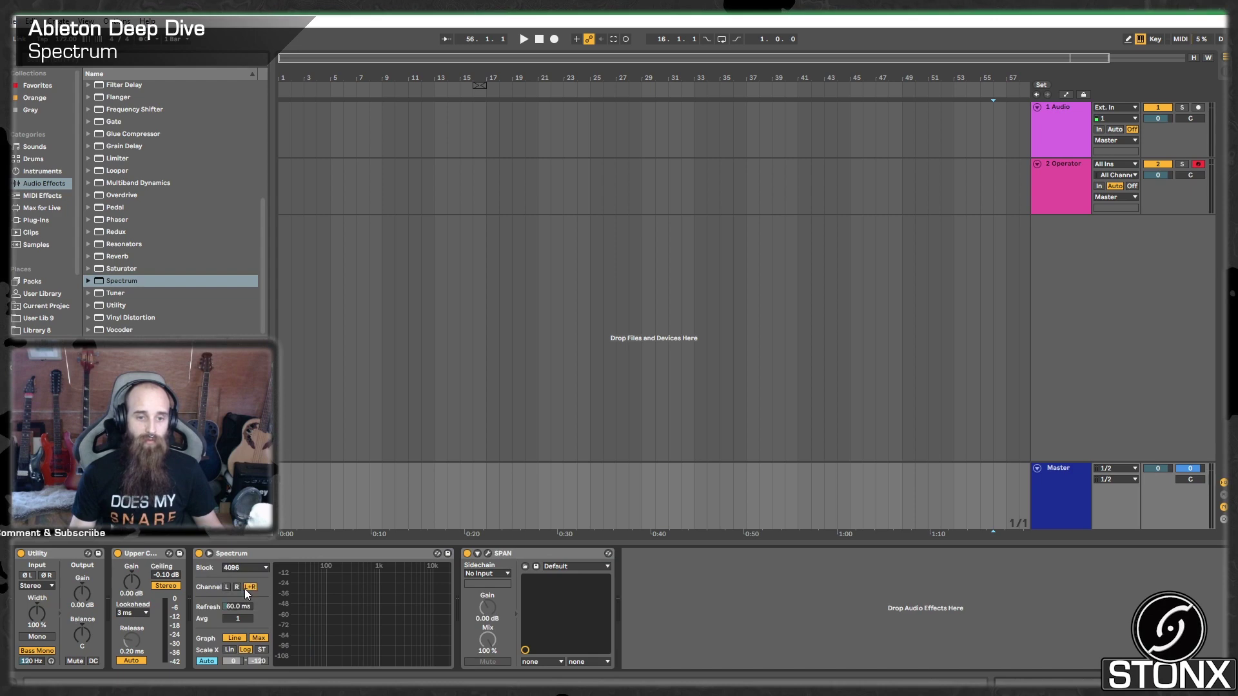
left_click(210, 663)
left_click_drag(259, 661, 259, 654)
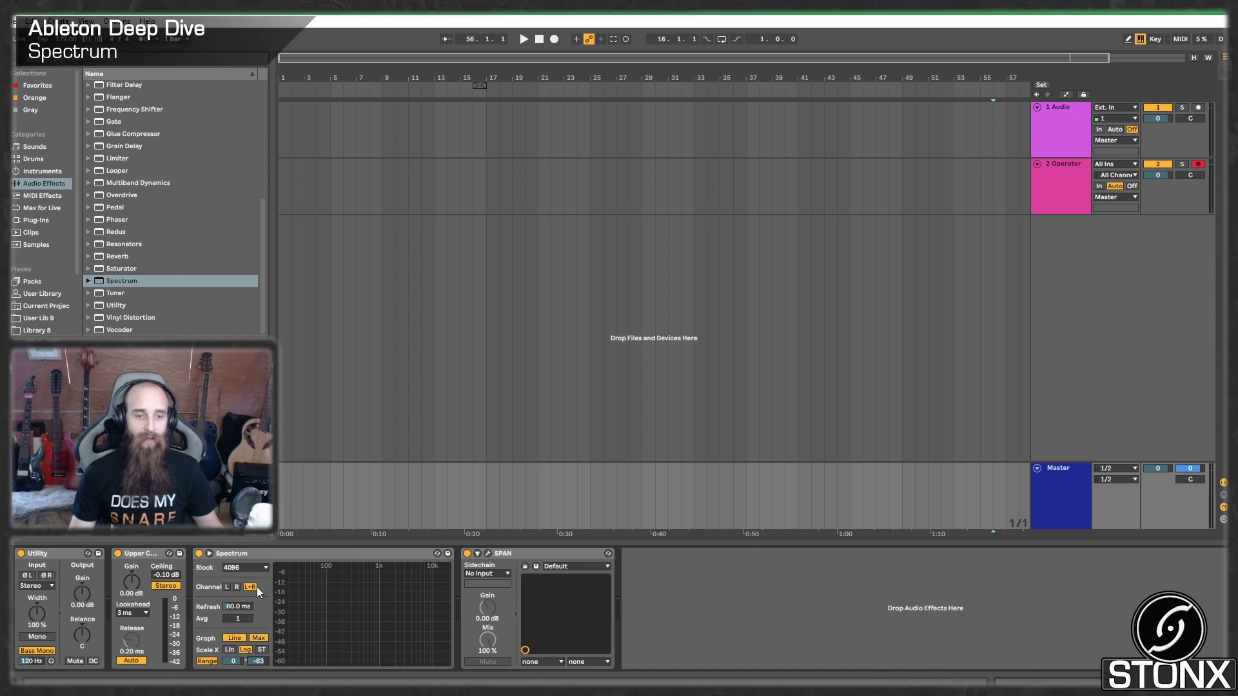
left_click(208, 555)
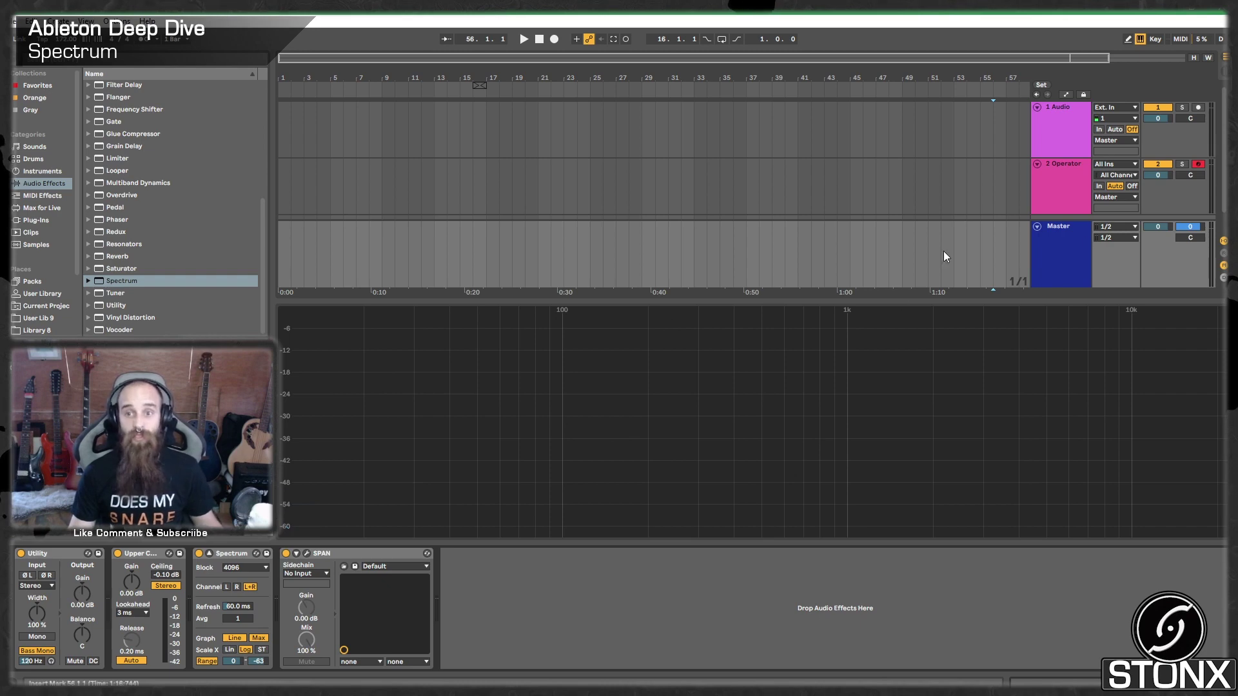
- Insert EQ Eight between Saturator and Auto Filter on the Operator track
left_click(1065, 183)
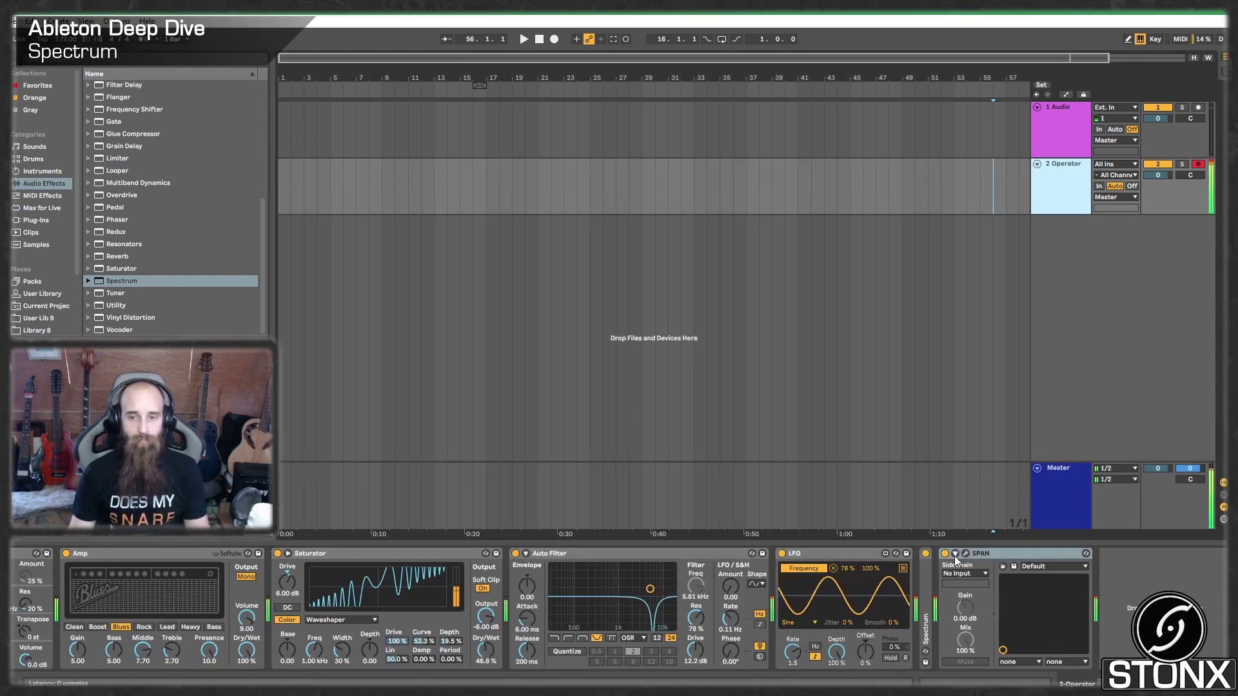
left_click_drag(923, 602, 924, 604)
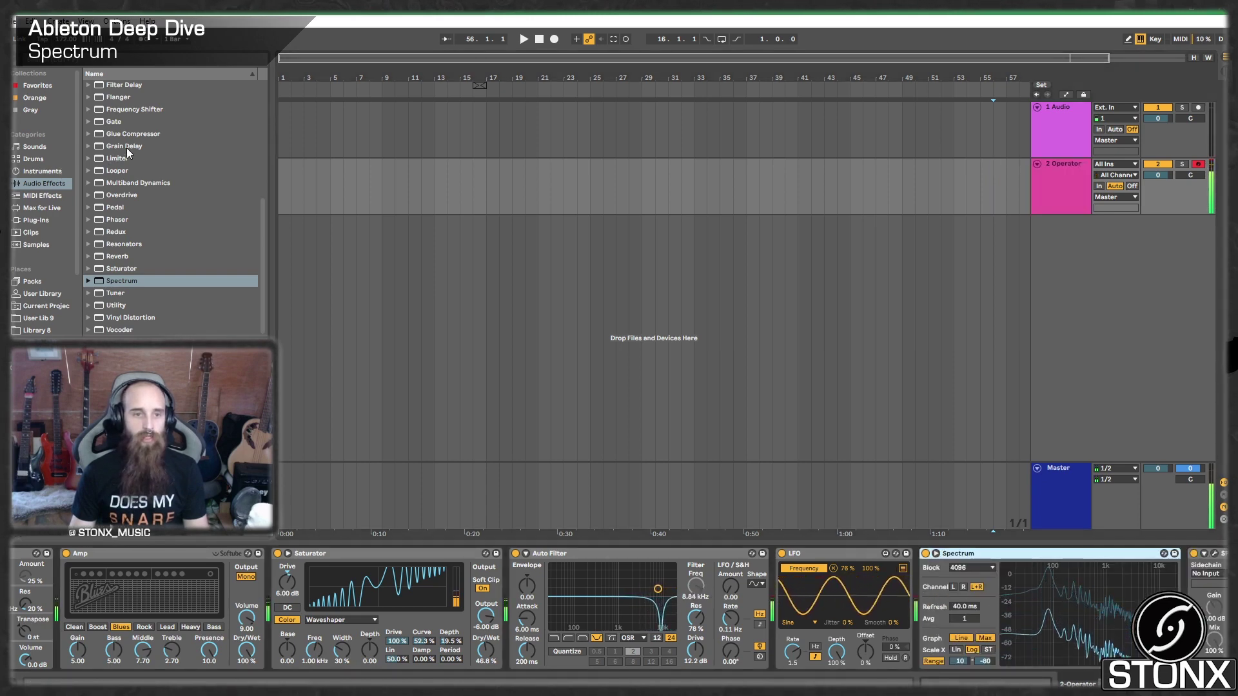
scroll(112, 133, "up", 5)
scroll(142, 125, "up", 3)
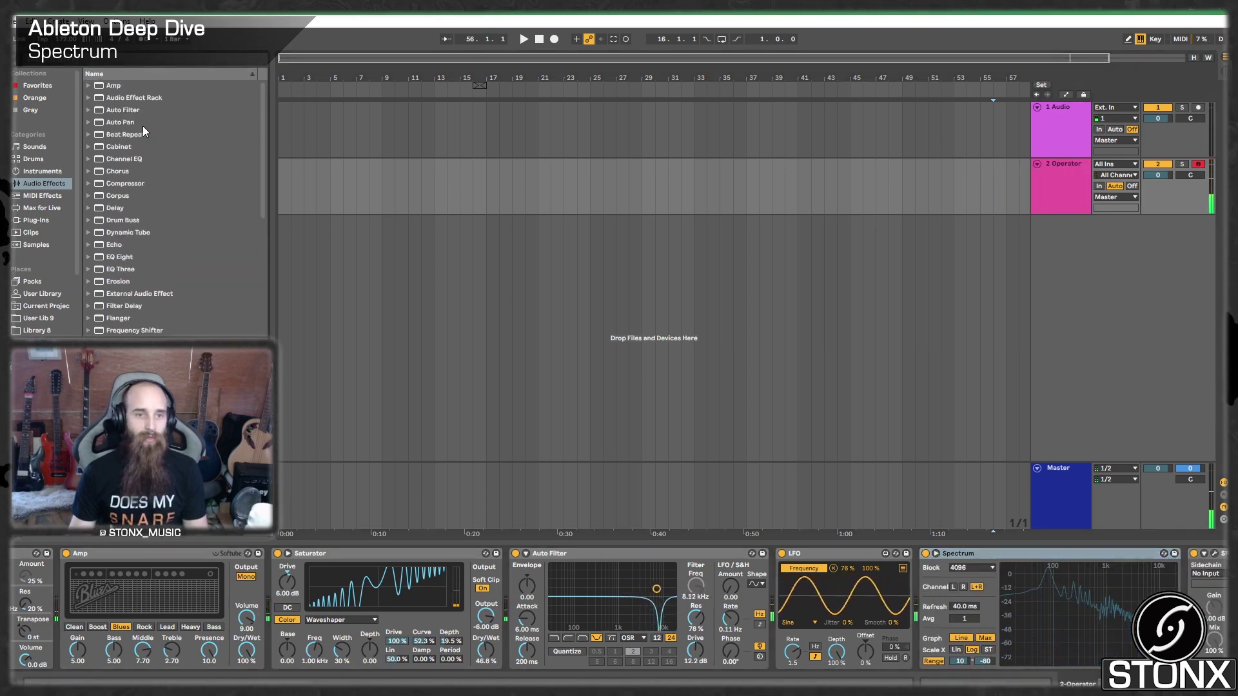
left_click(122, 259)
left_click_drag(121, 257, 668, 563)
- Narrow the EQ's +15 dB boost band, set Scale to 200%, and enlarge the Operator spectrum
mouse_move(527, 661)
left_mouse_down()
mouse_move(527, 633)
mouse_move(527, 664)
left_mouse_up()
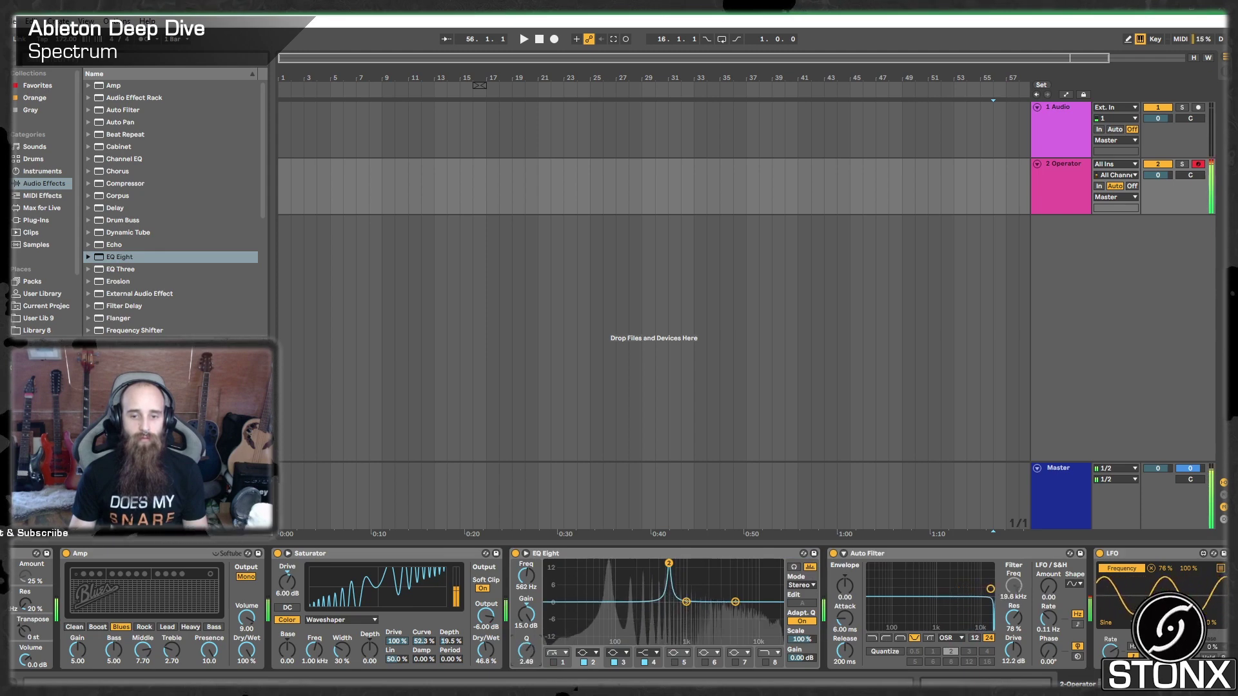
scroll(619, 609, "right", 5)
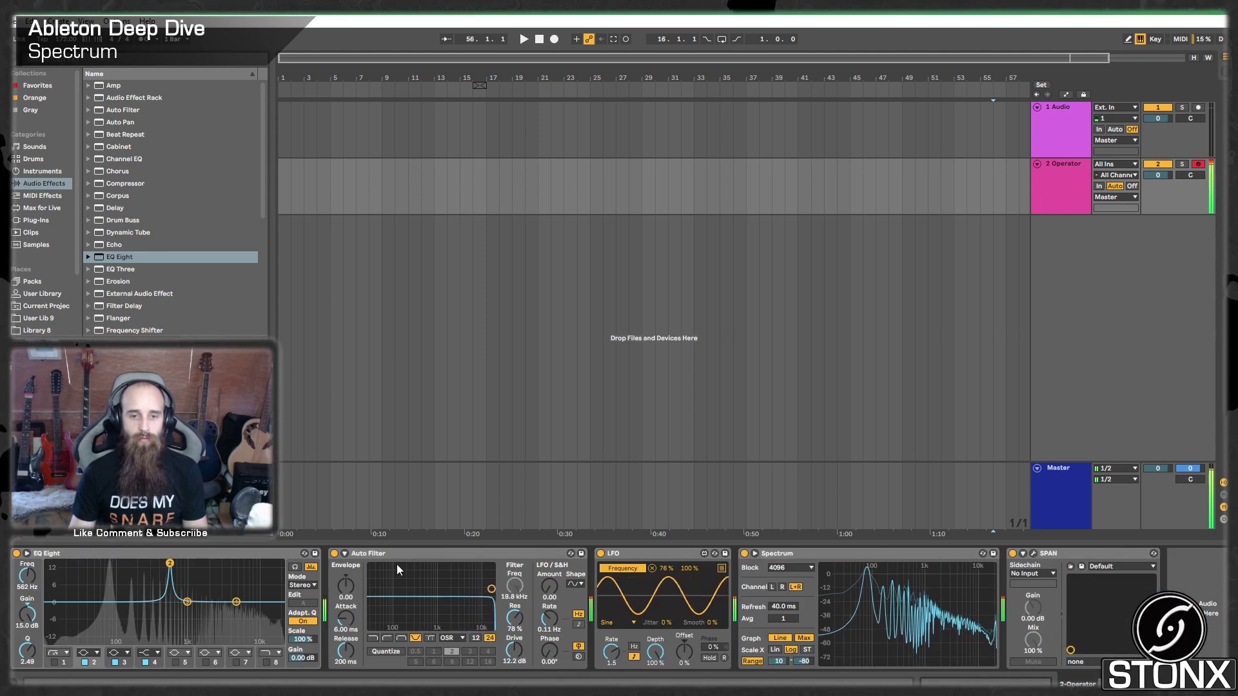
left_click_drag(303, 639, 303, 613)
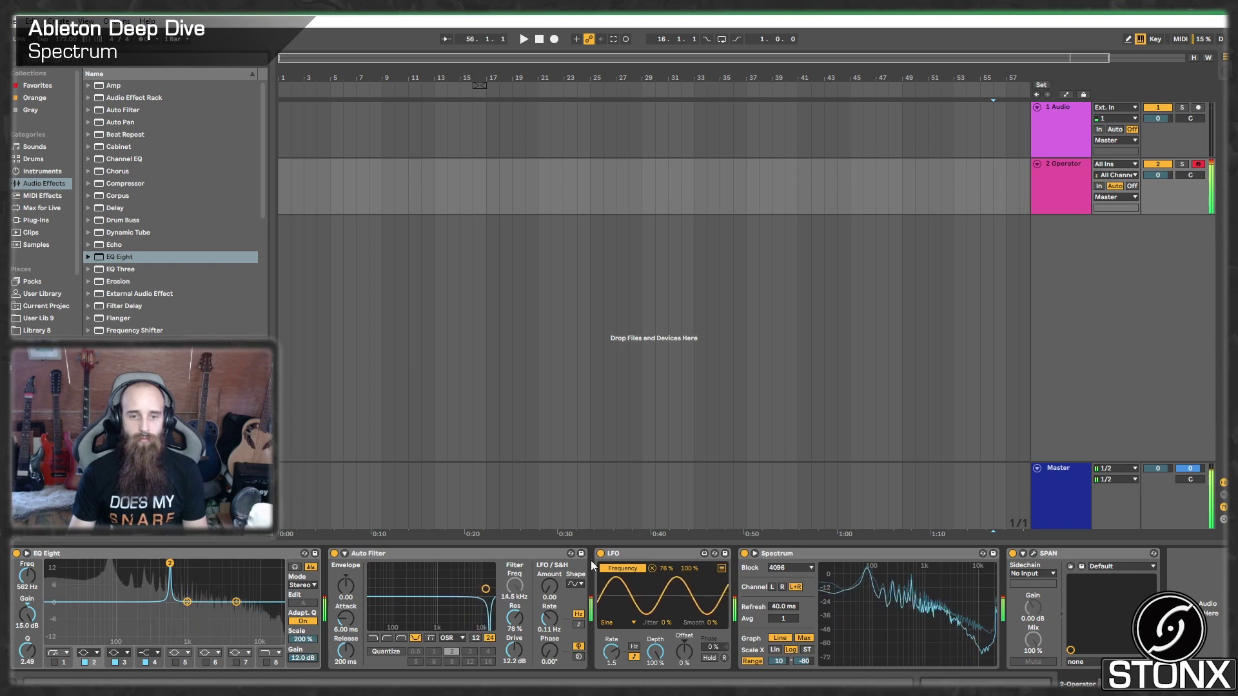
left_click(756, 555)
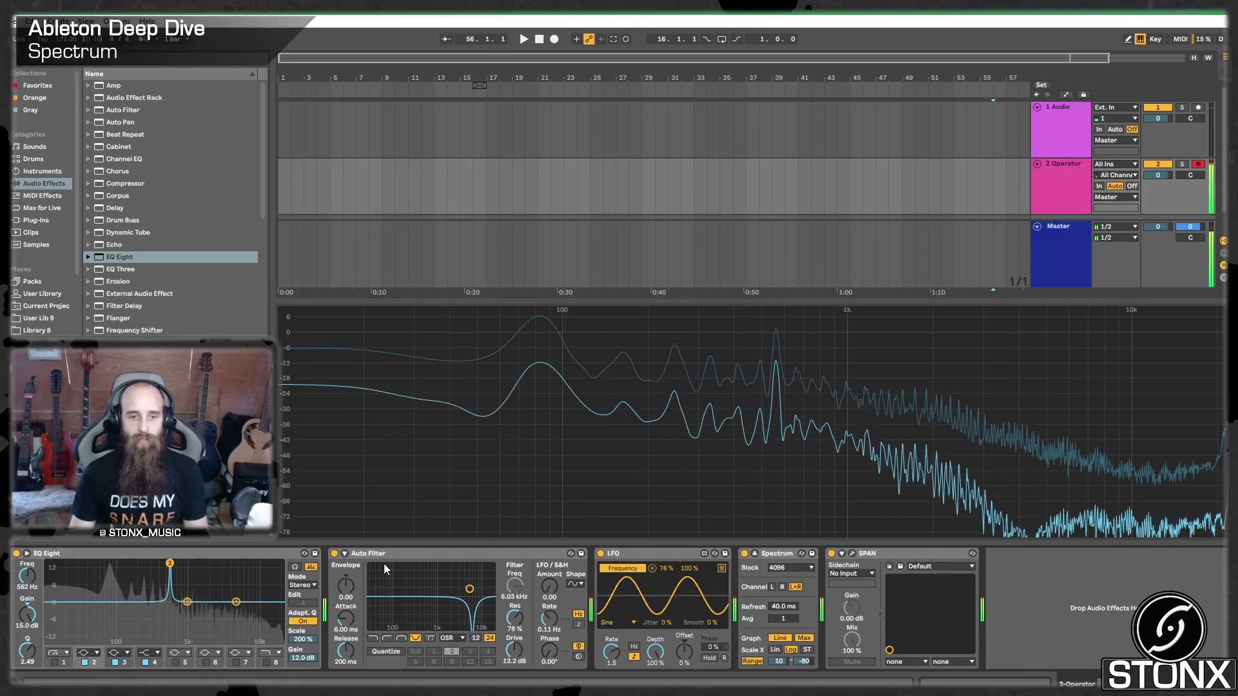
- Fold the first EQ Eight and add a second EQ Eight between LFO and Spectrum
double_click(74, 554)
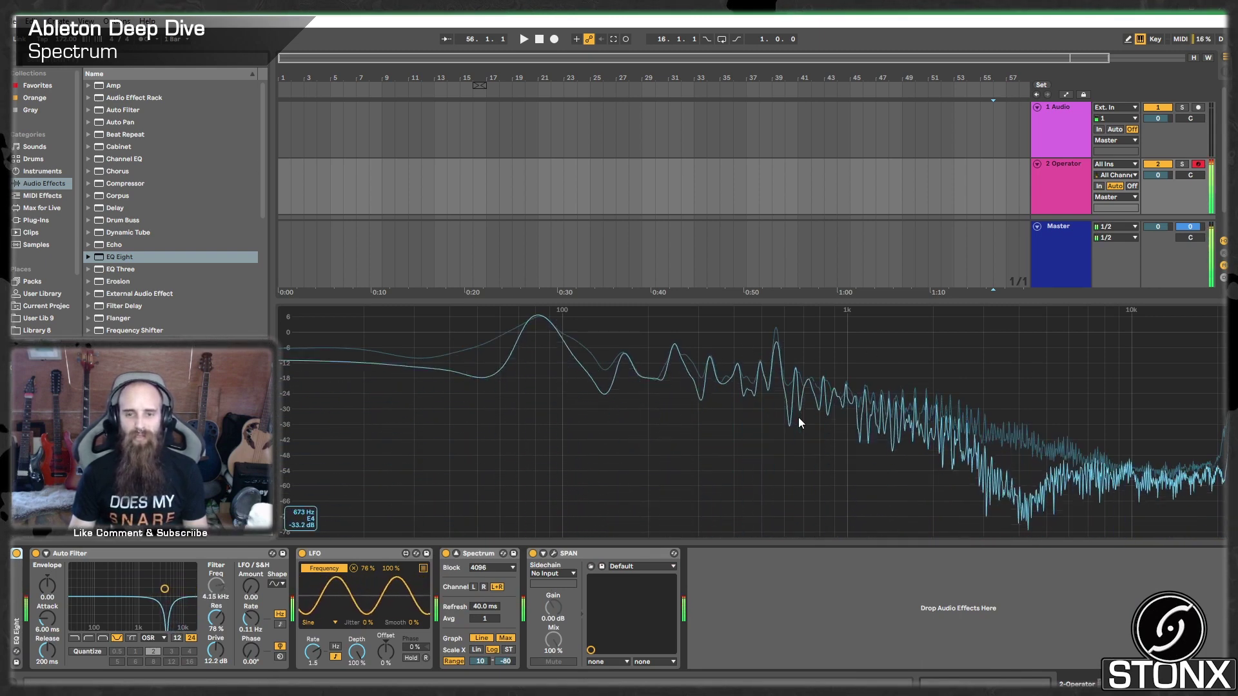
left_click(126, 258)
left_click_drag(467, 604, 469, 605)
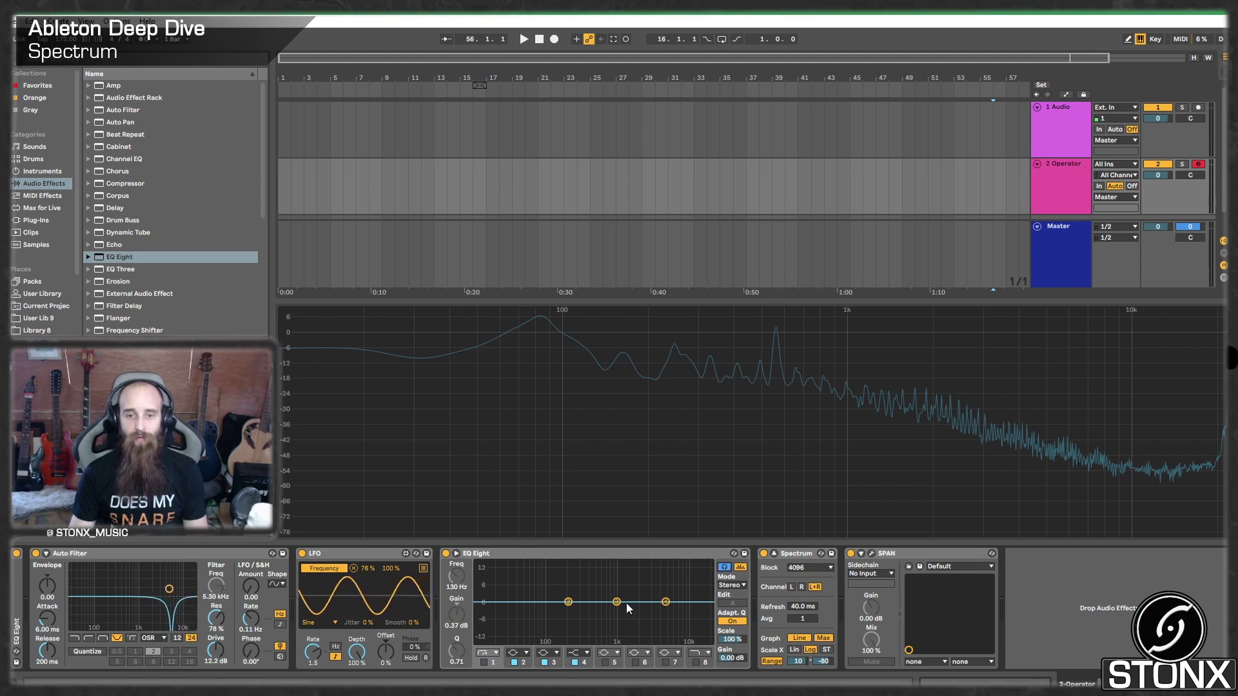
- Cut band 3 of the new EQ Eight to -15 dB around 587 Hz
left_click_drag(616, 602, 593, 563)
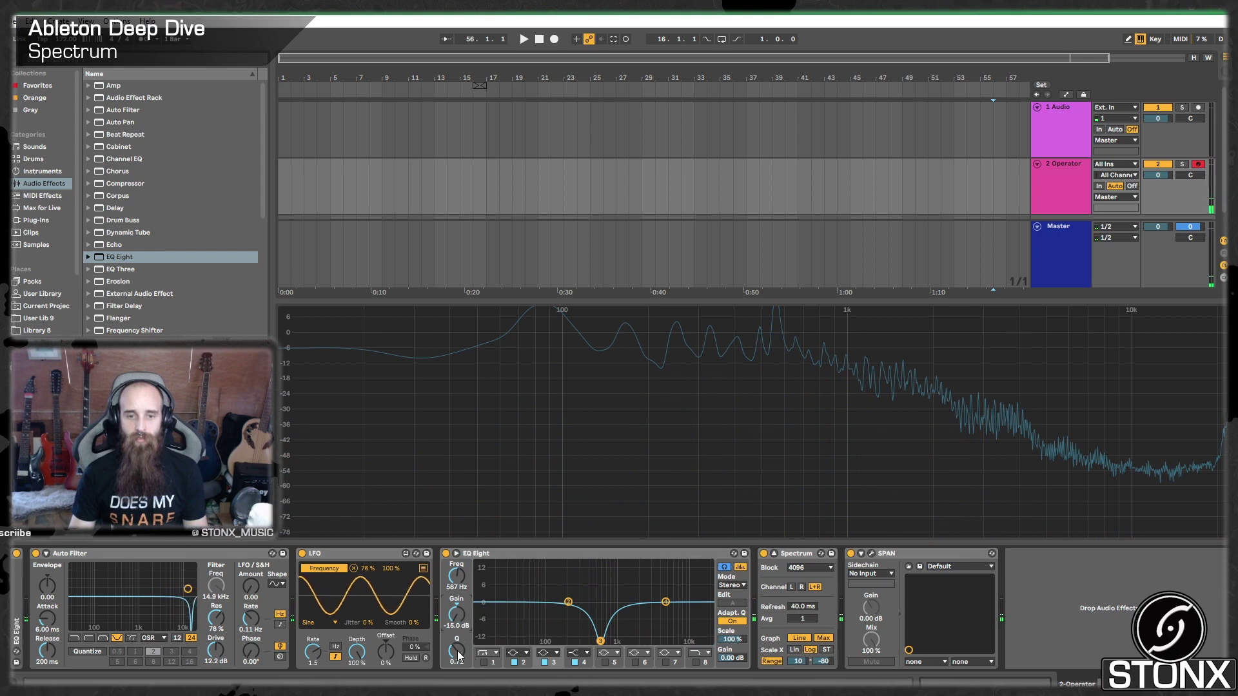
scroll(457, 651, "up", 3)
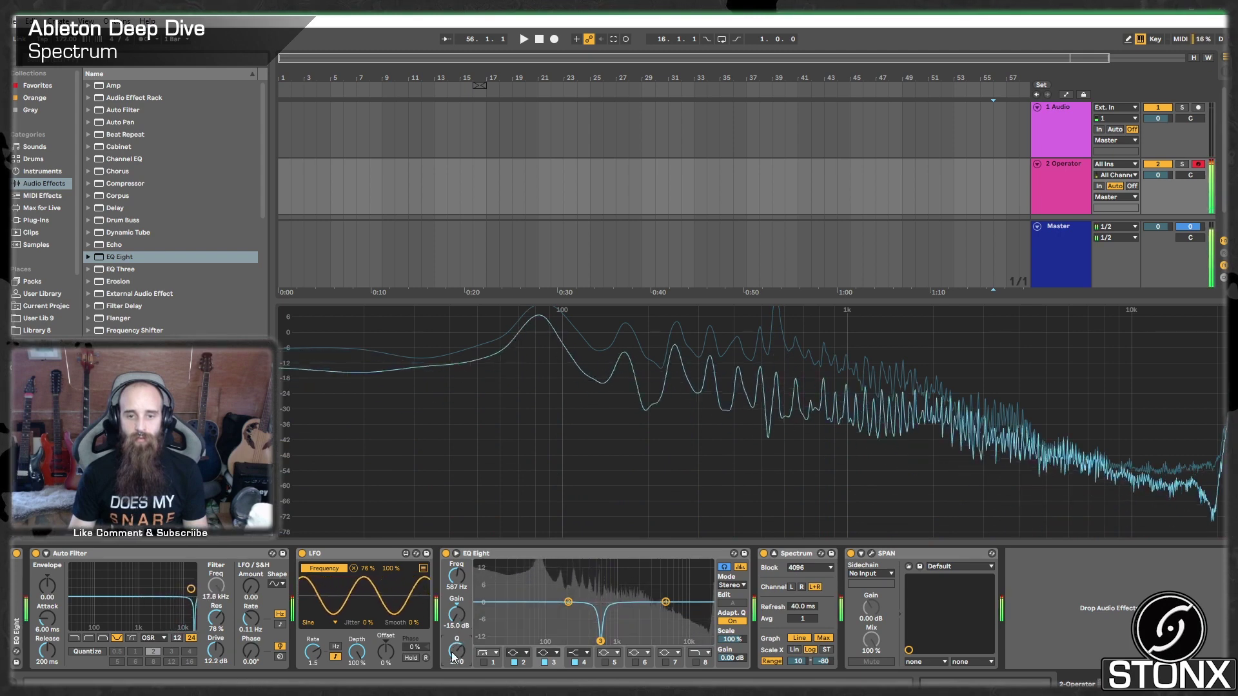
scroll(456, 652, "up", 5)
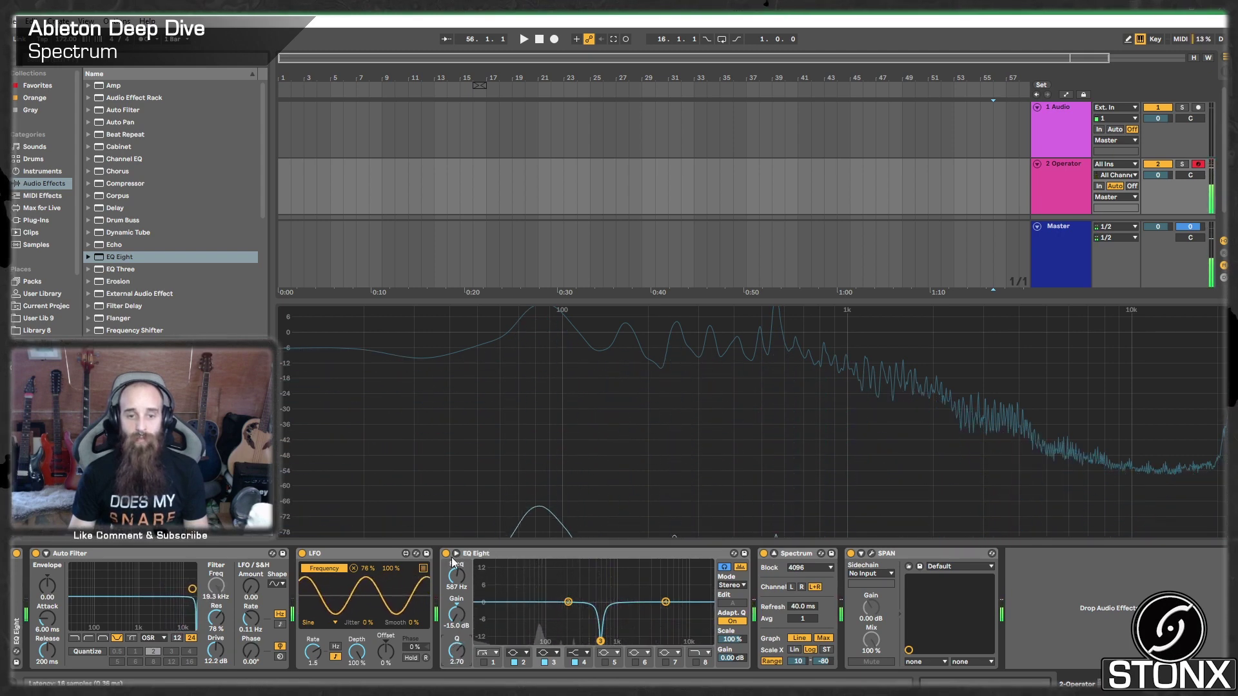
left_click(530, 558)
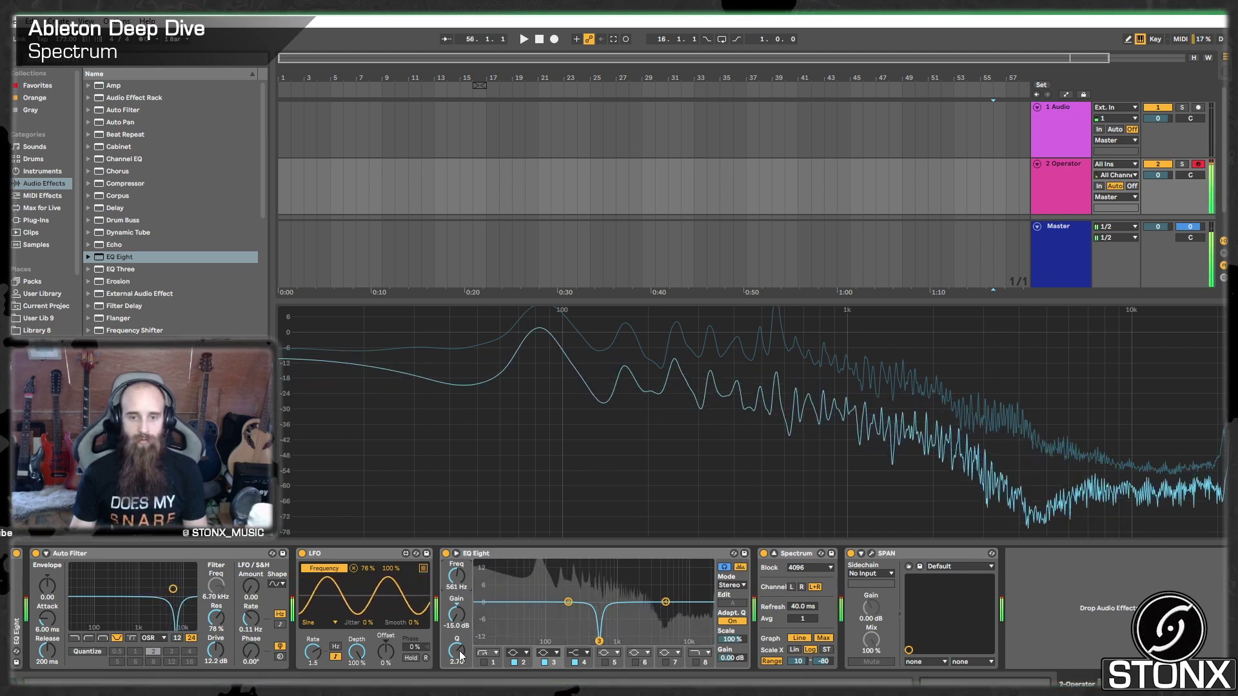
- Widen the notch to Q 1.65 at 561 Hz with 200% scale, then bypass the notch EQ
left_click_drag(461, 656, 460, 674)
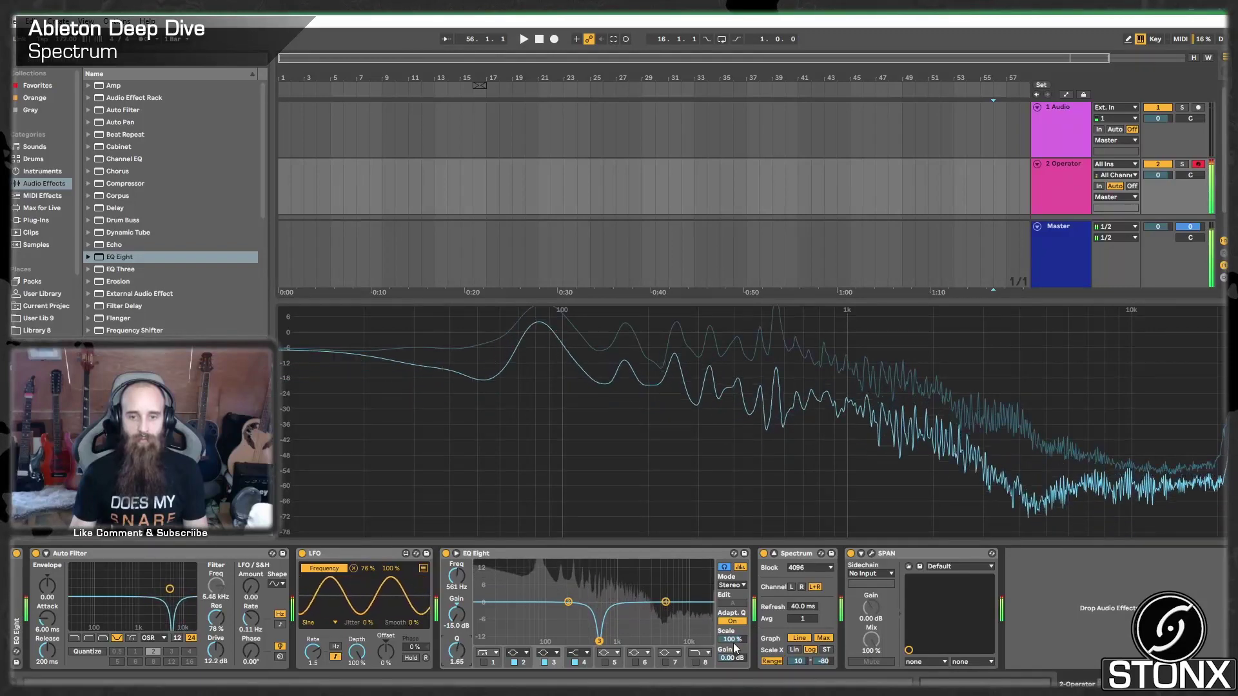
mouse_move(732, 639)
left_mouse_down()
mouse_move(732, 600)
mouse_move(733, 618)
left_mouse_up()
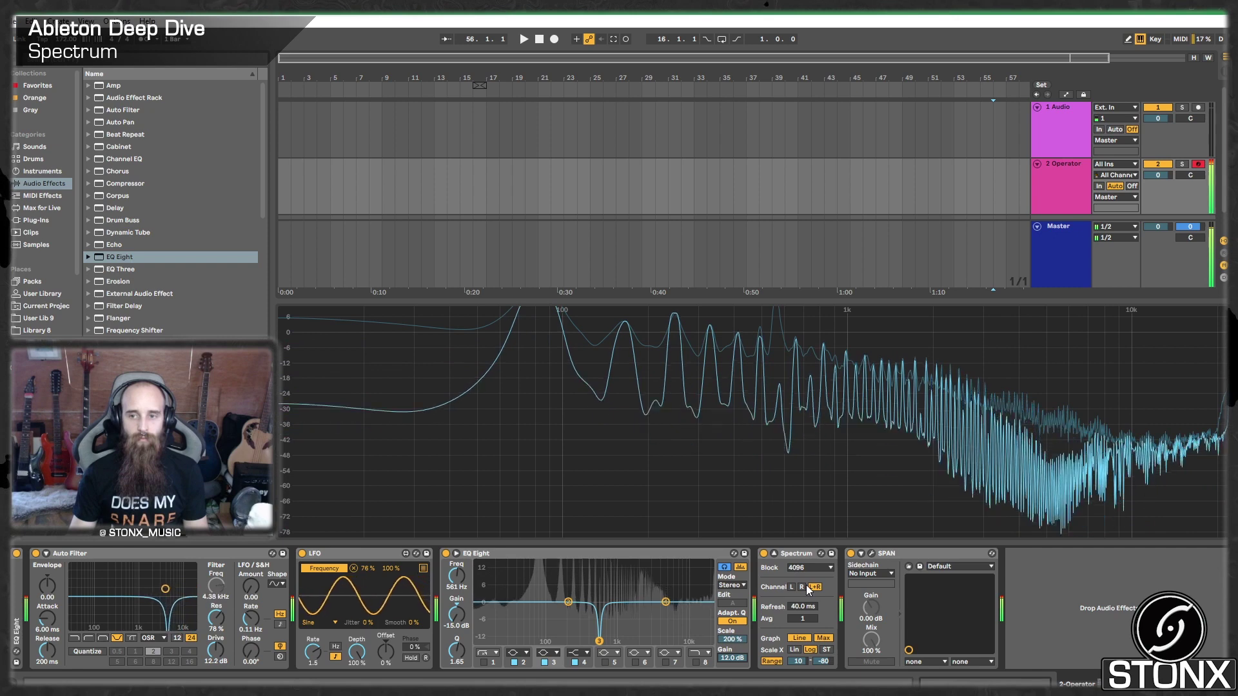
scroll(806, 585, "up", 3)
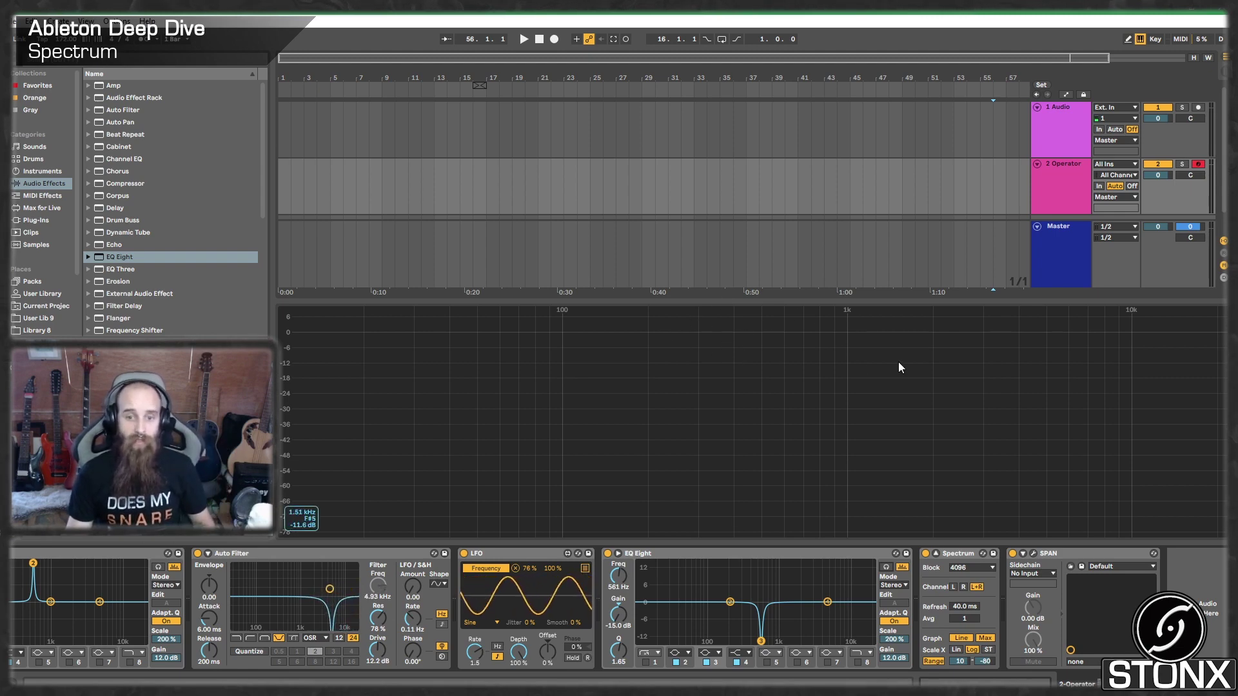
left_click(608, 554)
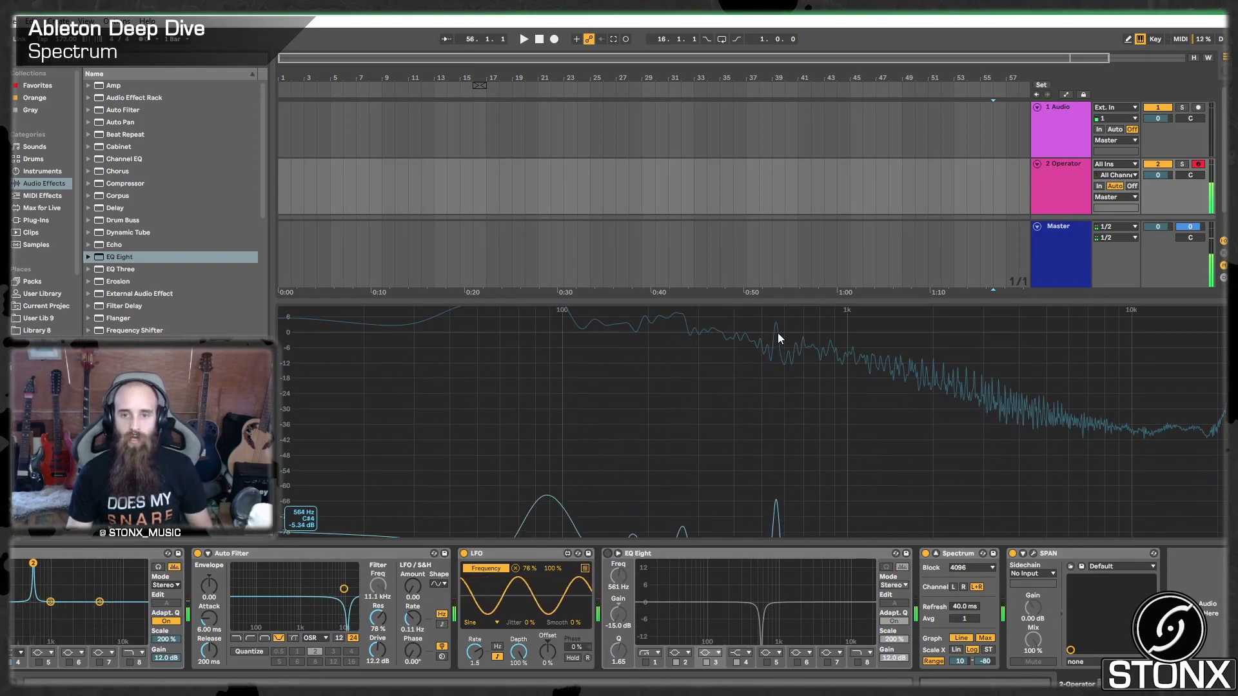
- Expand the notch EQ Eight's band view with its 561 Hz, -15 dB curve and turn it on
left_click(616, 553)
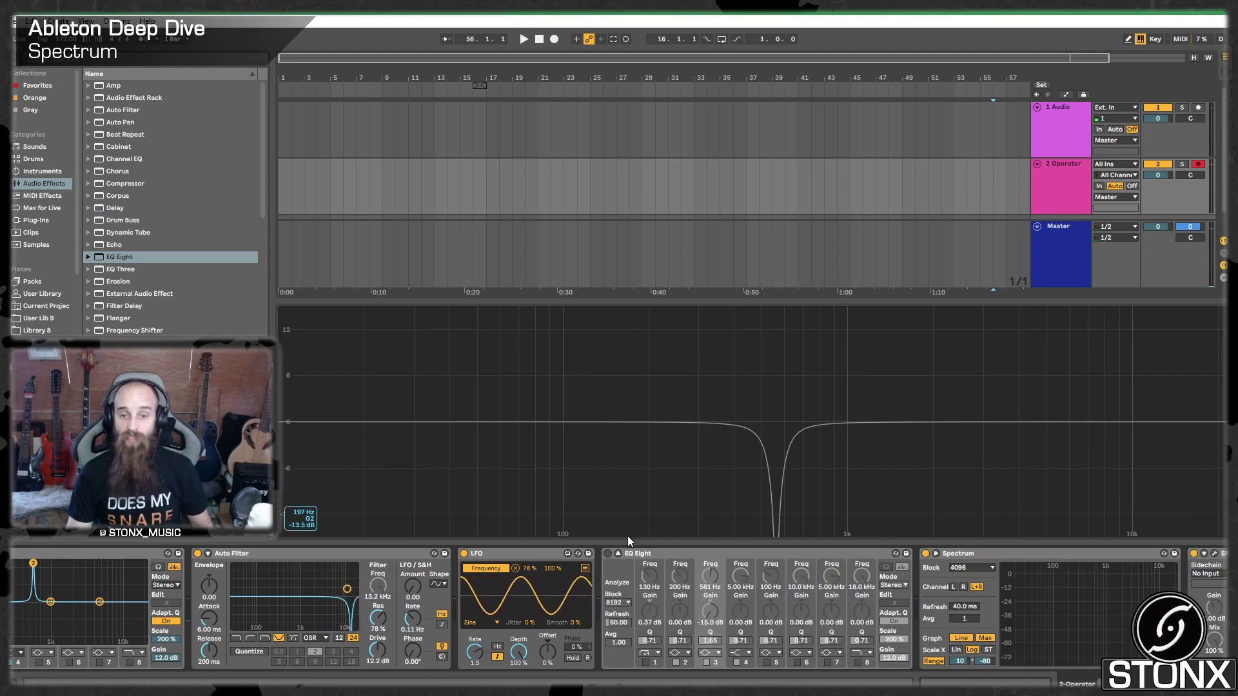
left_click(607, 553)
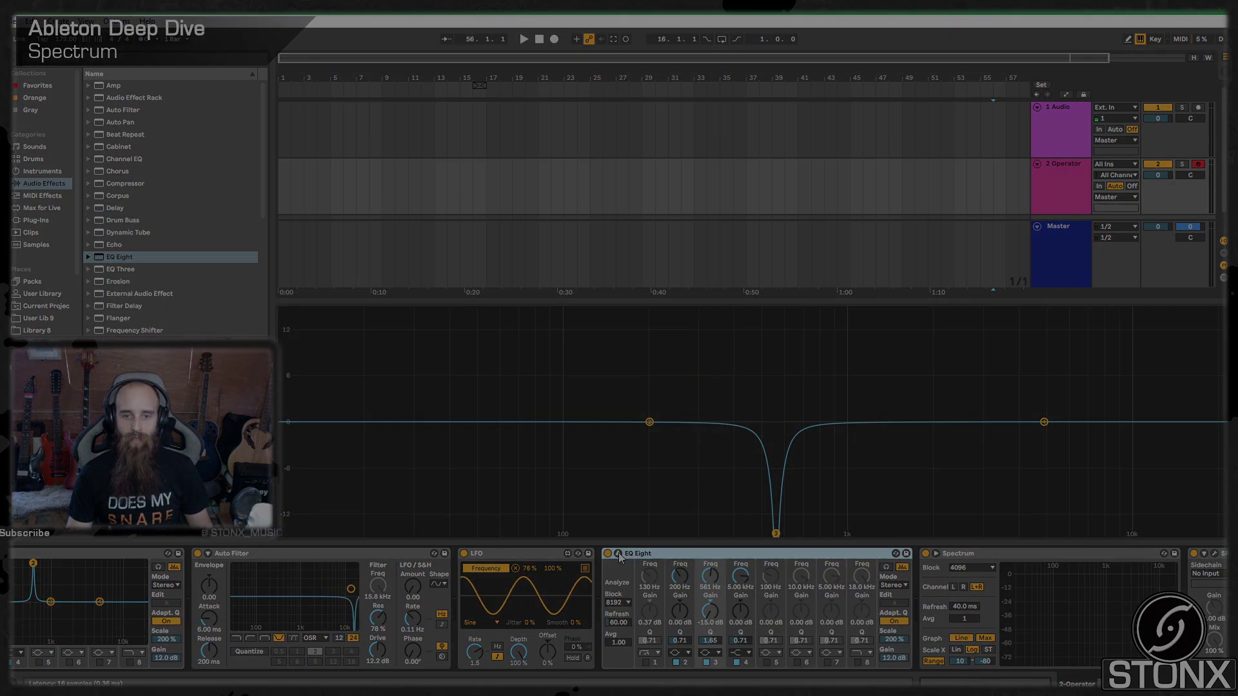